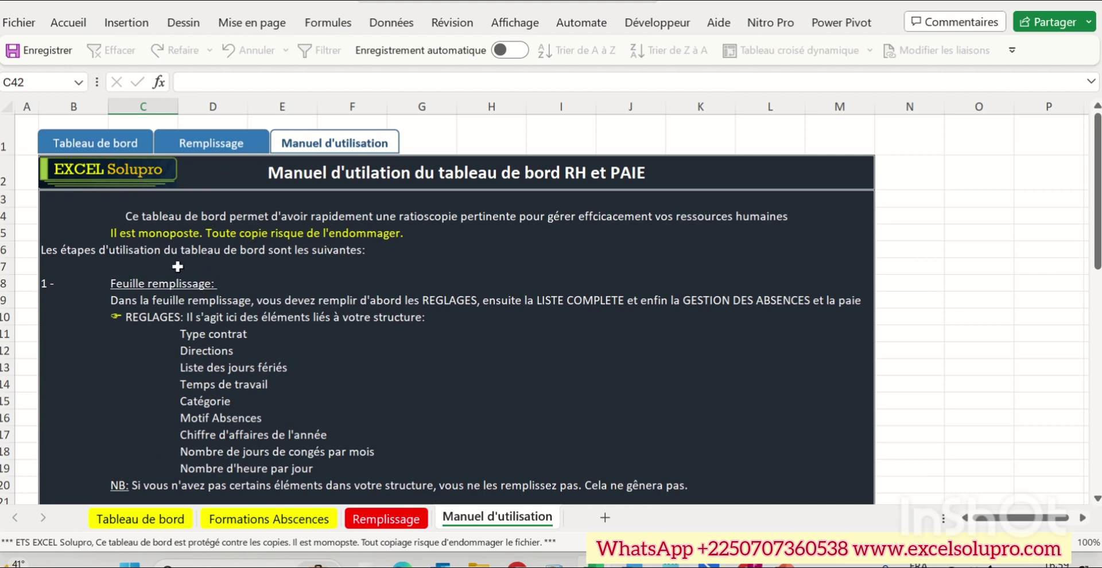
Step: Read through the user manual sheet, covering the Feuille remplissage settings, the absence and training sections, and the dashboards
scroll(213, 317, "down", 3)
left_click(225, 285)
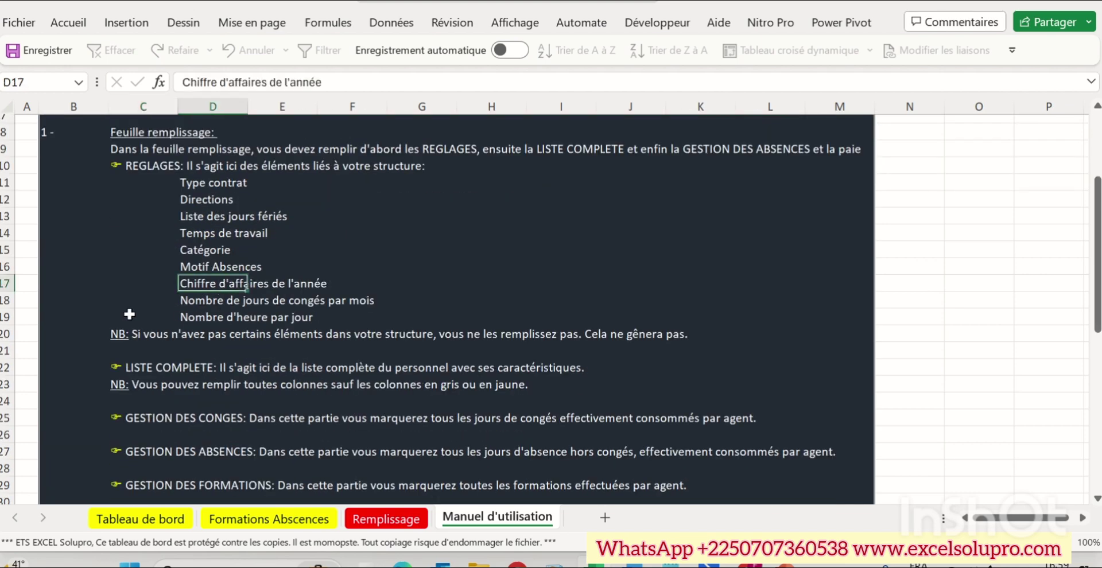
left_click(125, 293)
scroll(155, 352, "down", 3)
scroll(155, 352, "down", 5)
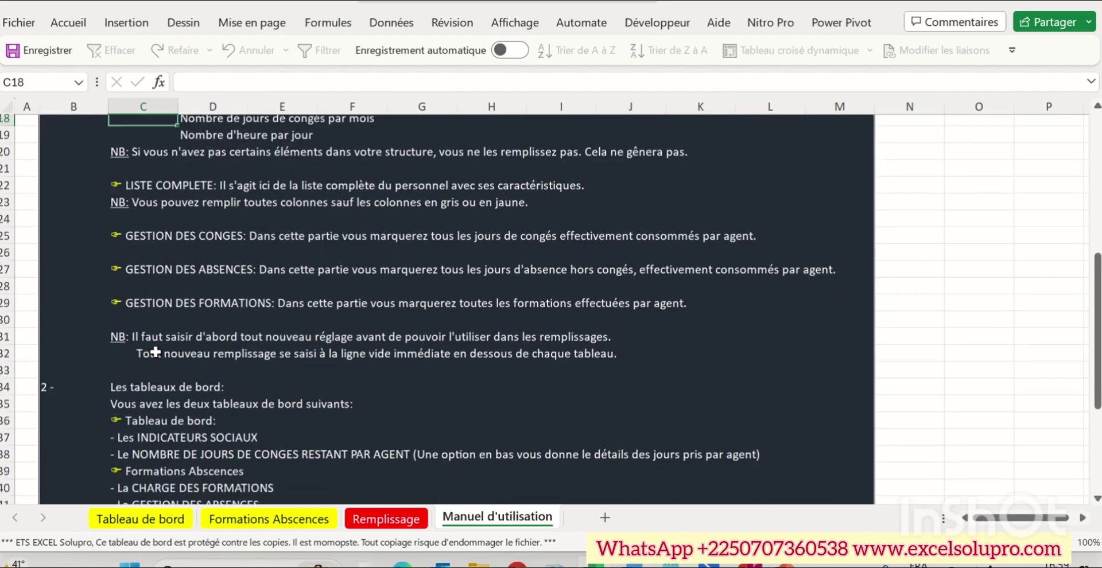
scroll(155, 352, "up", 10)
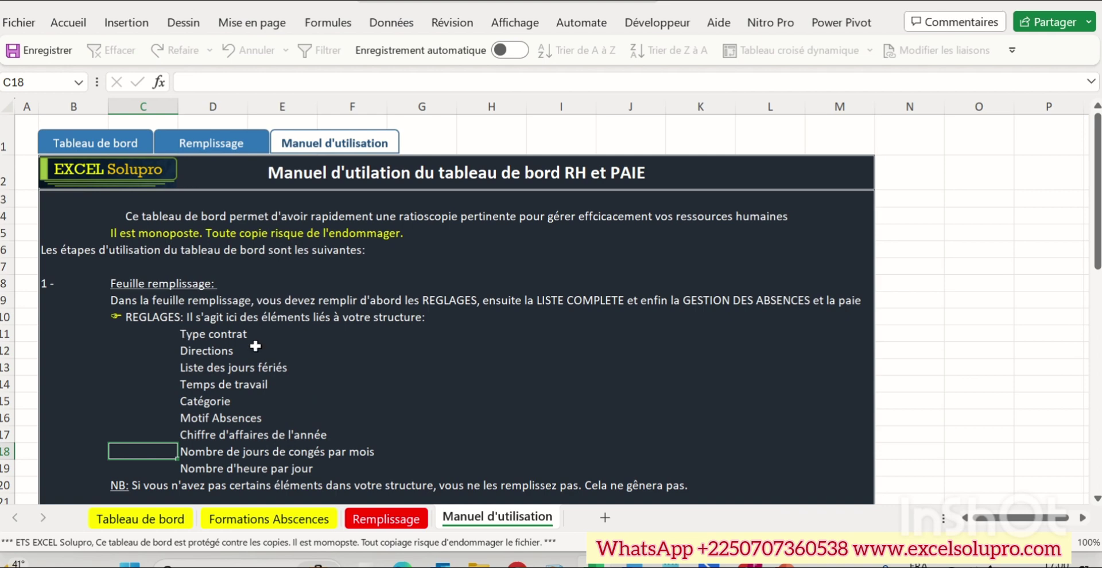
scroll(300, 375, "down", 10)
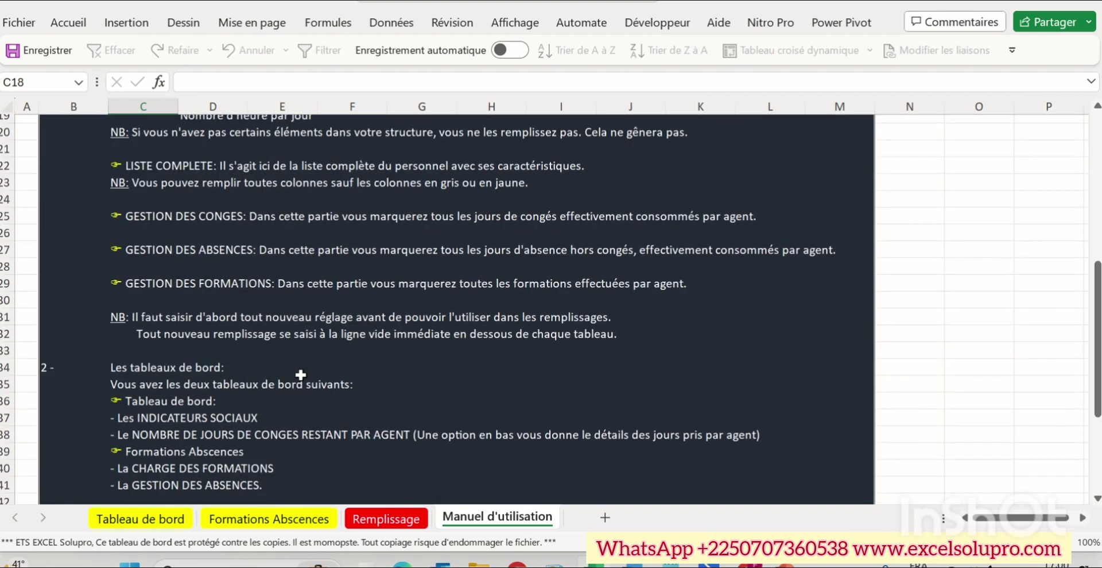
scroll(301, 375, "up", 10)
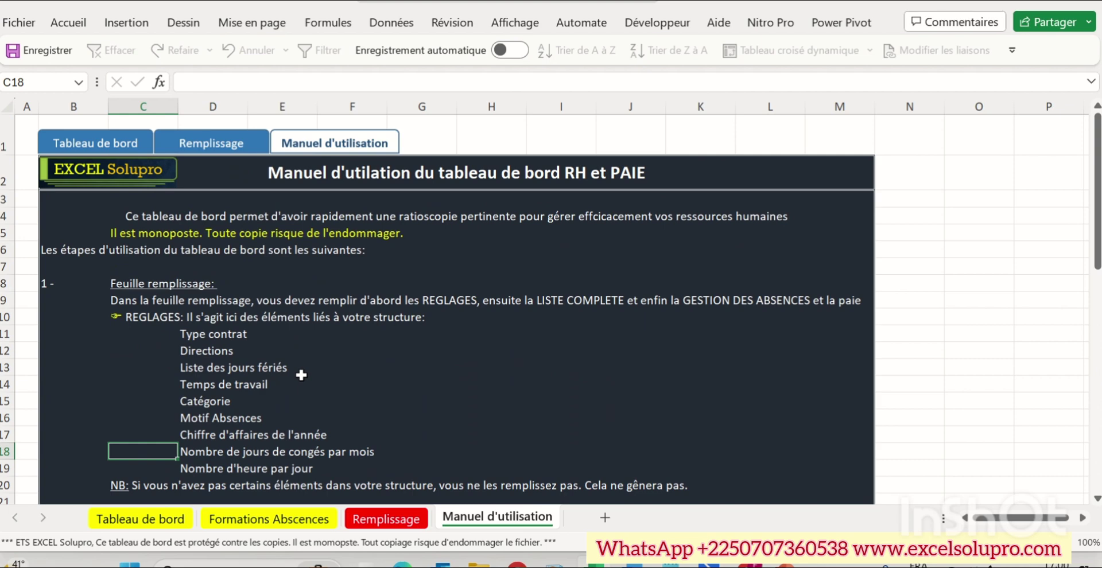
Step: Open the Remplissage sheet and examine the Type contrat and Directions lists in the REGLAGES section
left_click(382, 520)
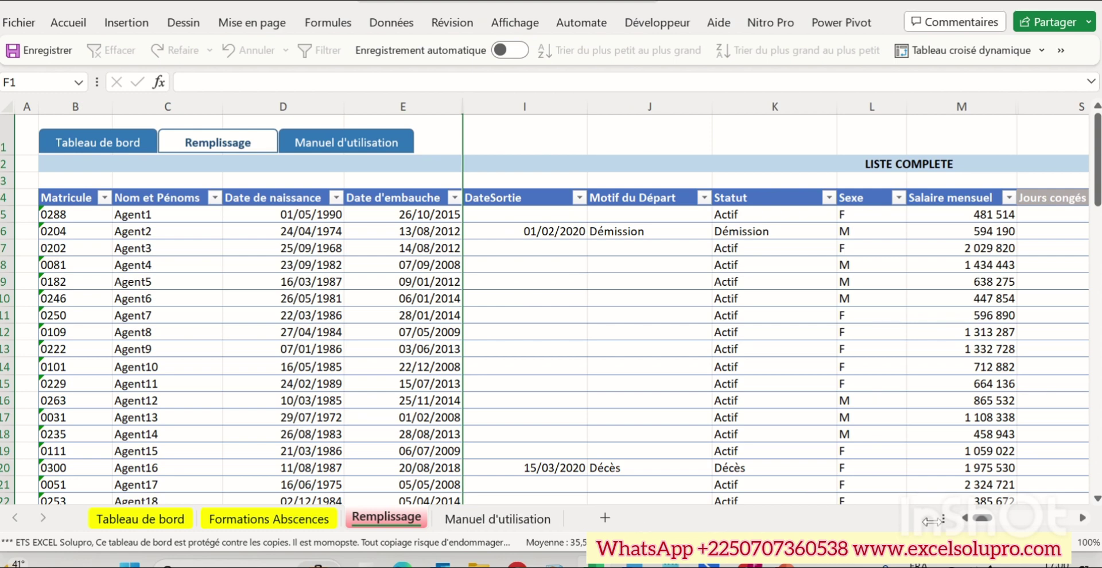
scroll(1026, 526, "right", 15)
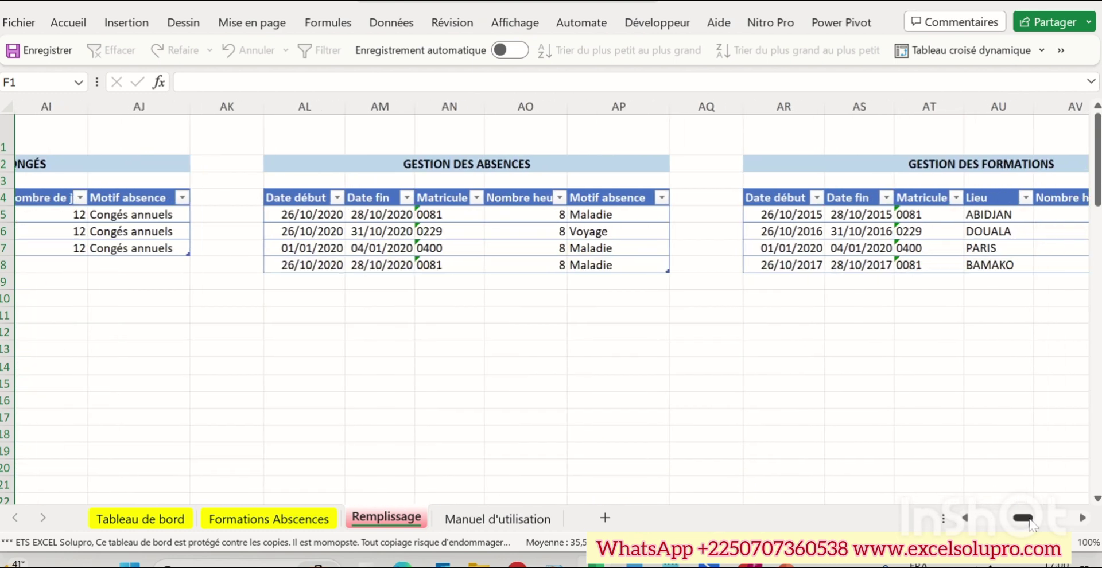
scroll(1048, 518, "right", 10)
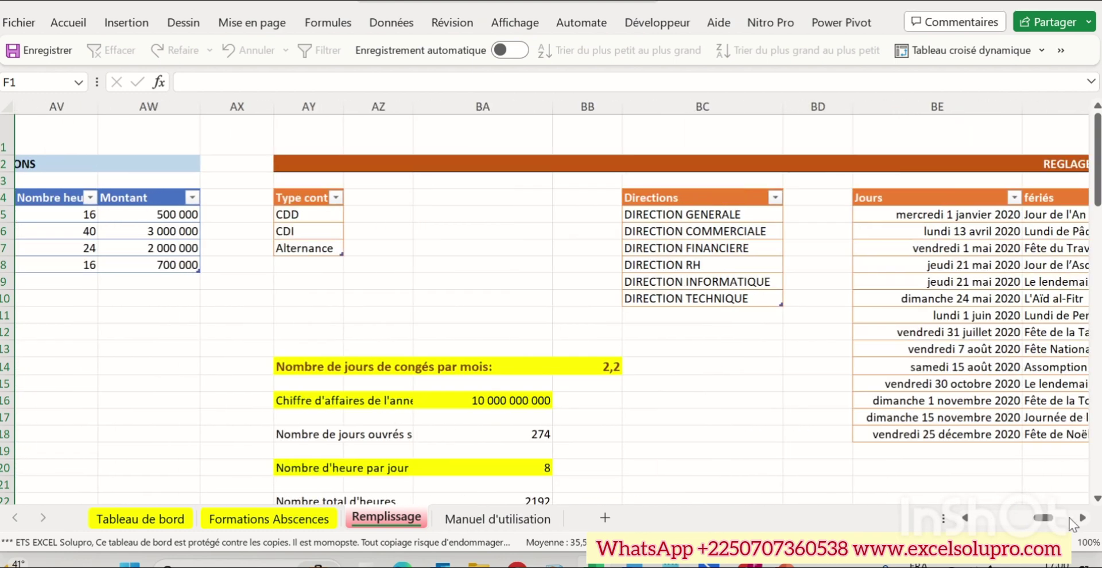
scroll(1082, 518, "right", 3)
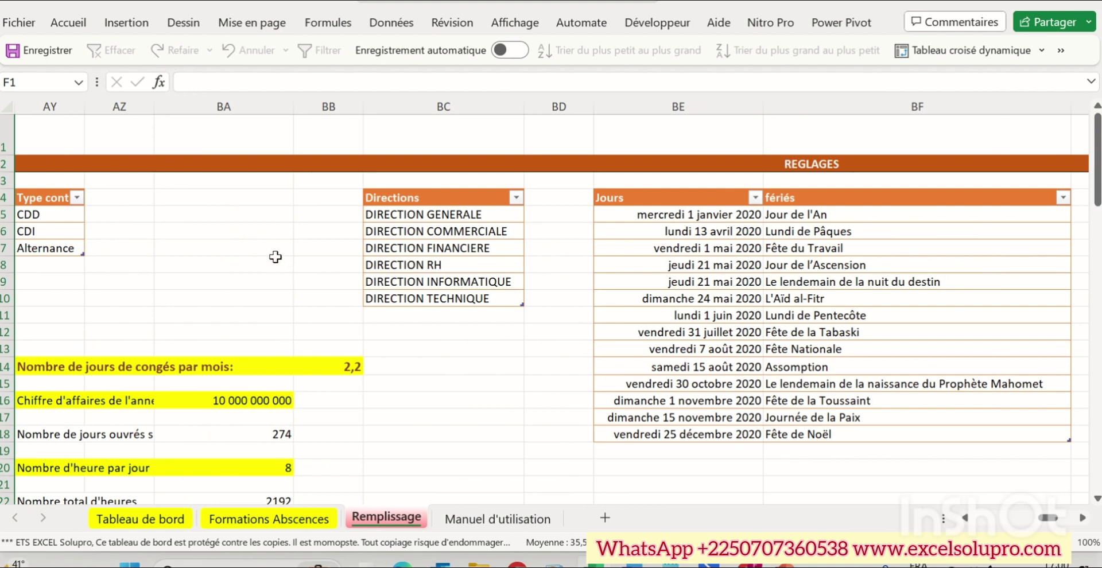
left_click(55, 199)
left_click(409, 198)
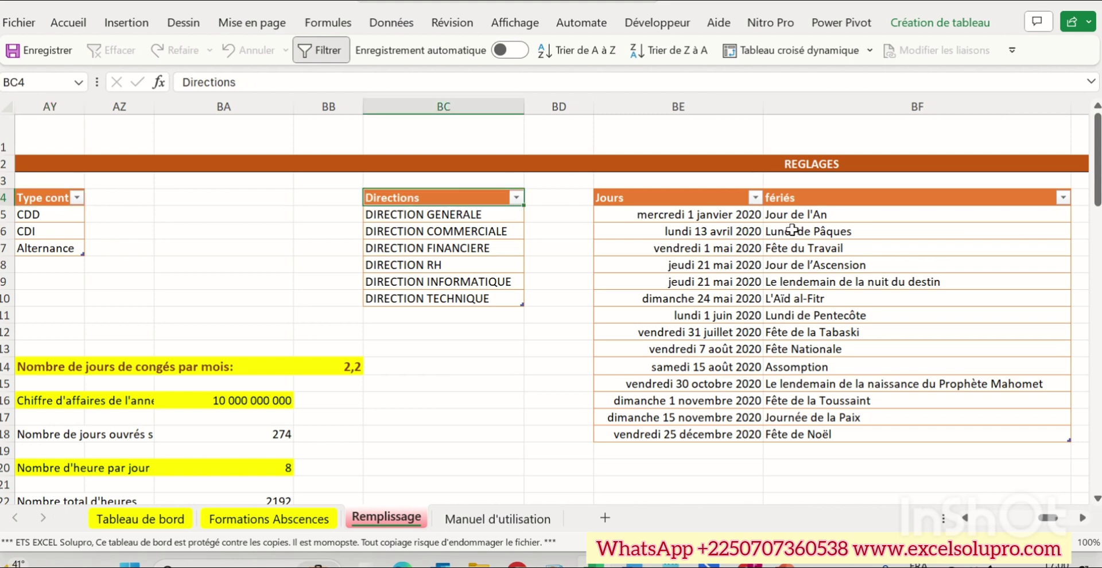
Step: Examine the remaining REGLAGES lists, from public holidays and Temps de travail through Motif du Départ and Poste
scroll(1083, 528, "right", 6)
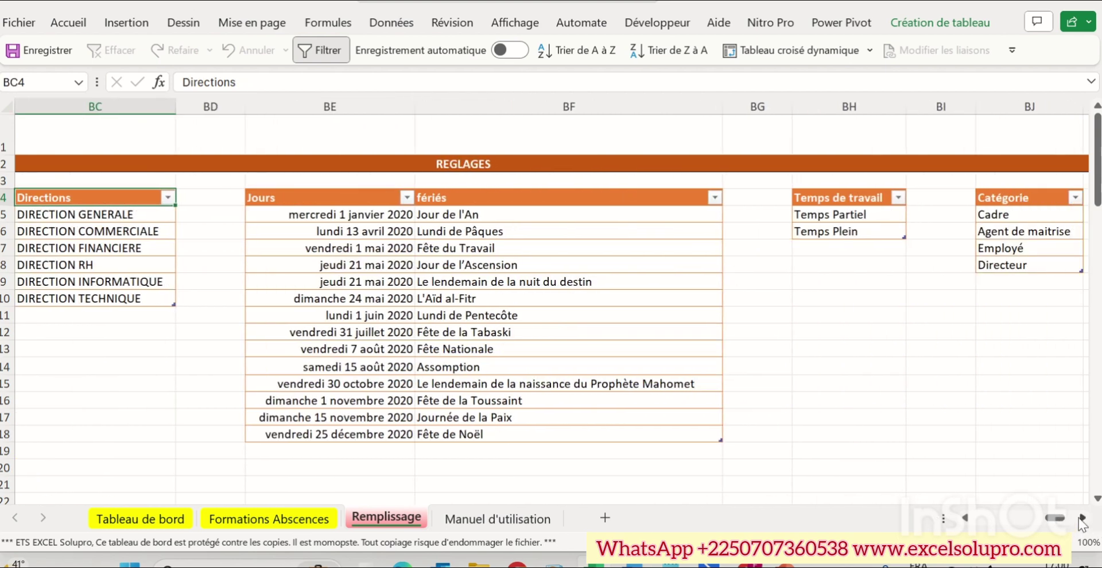
scroll(1082, 519, "right", 4)
scroll(1083, 520, "right", 2)
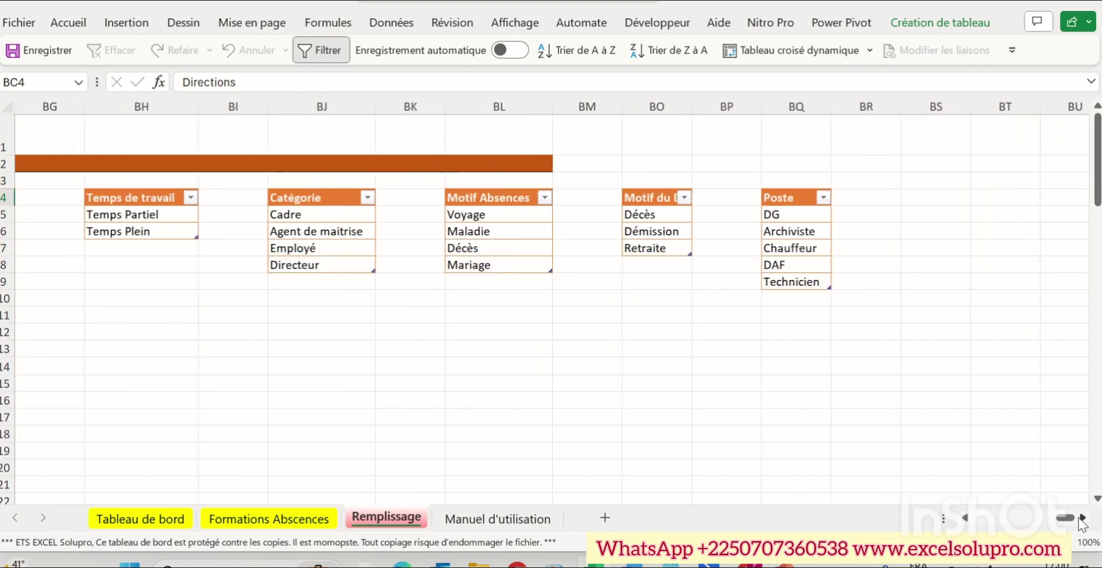
left_click(584, 197)
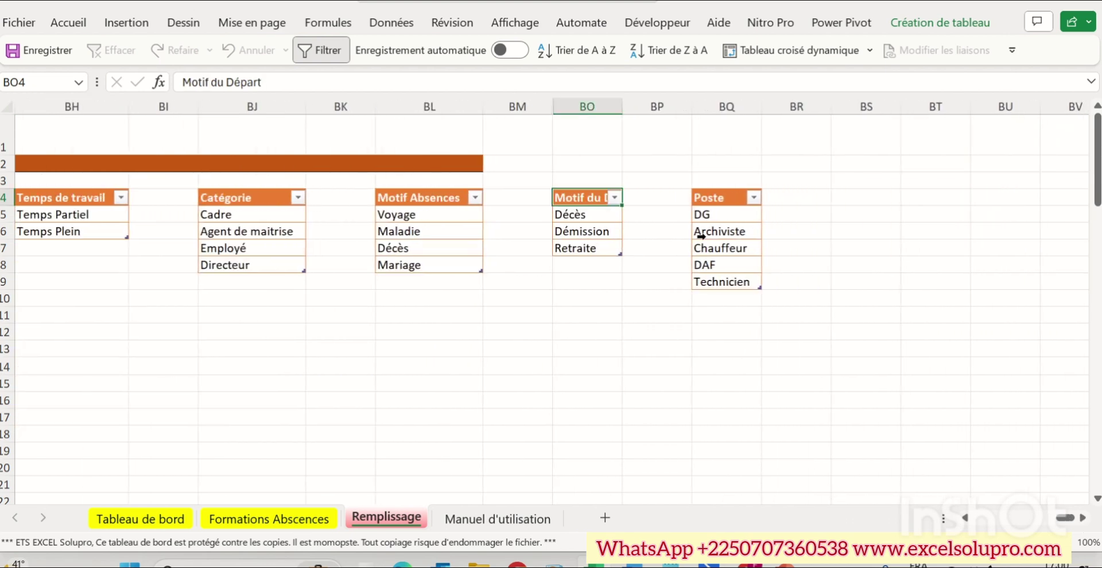
left_click(724, 197)
Step: Inspect the settings for monthly leave days and hours per day, and the total hours formula, below the contract types
left_click_drag(1062, 518, 1030, 520)
scroll(484, 315, "down", 3)
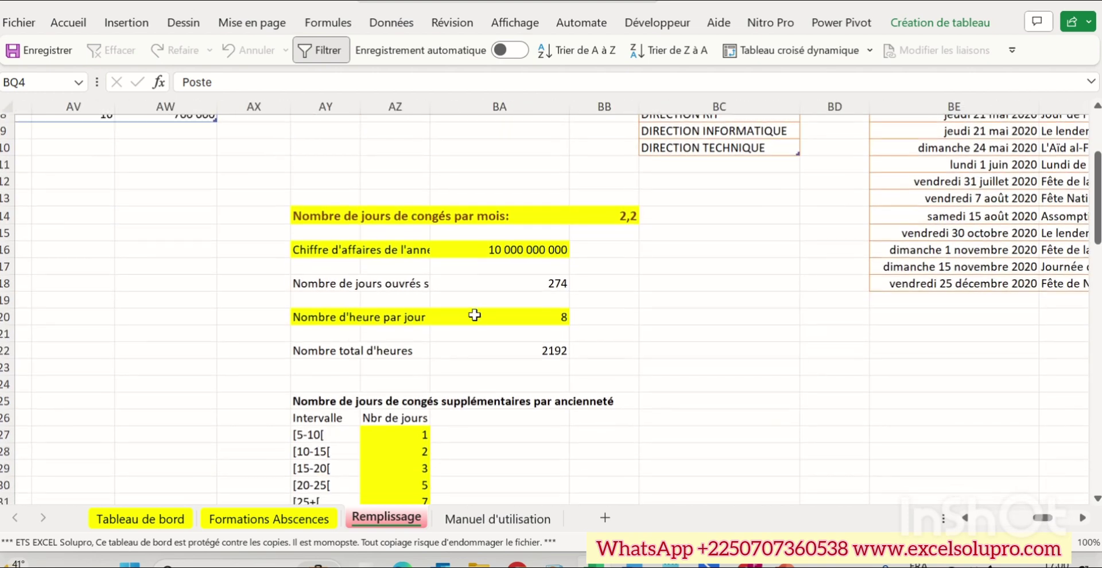
left_click(343, 215)
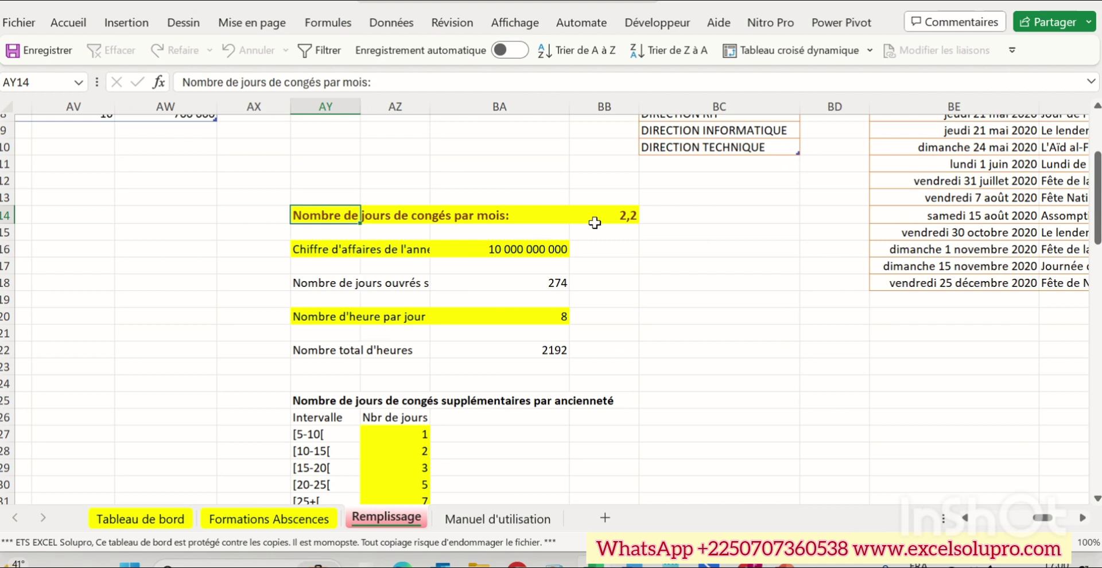
left_click(594, 220)
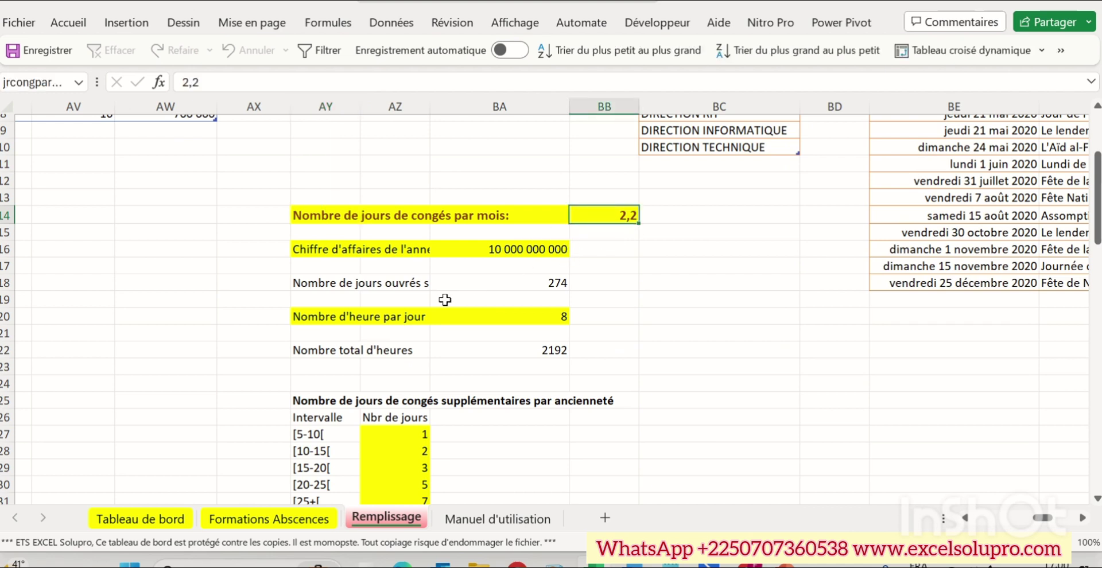
scroll(445, 300, "down", 1)
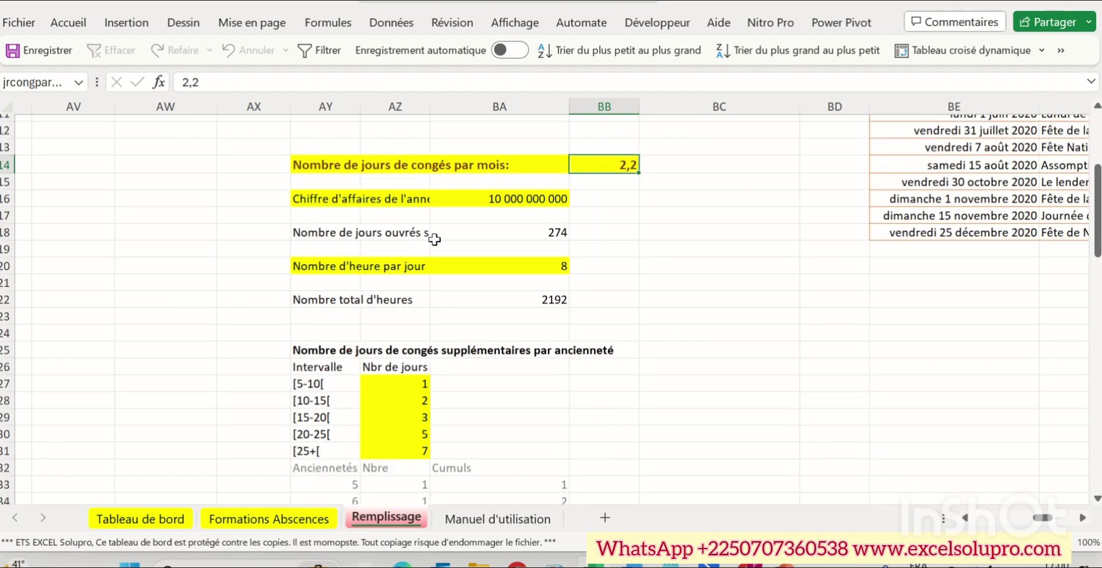
left_click(396, 268)
left_click(511, 270)
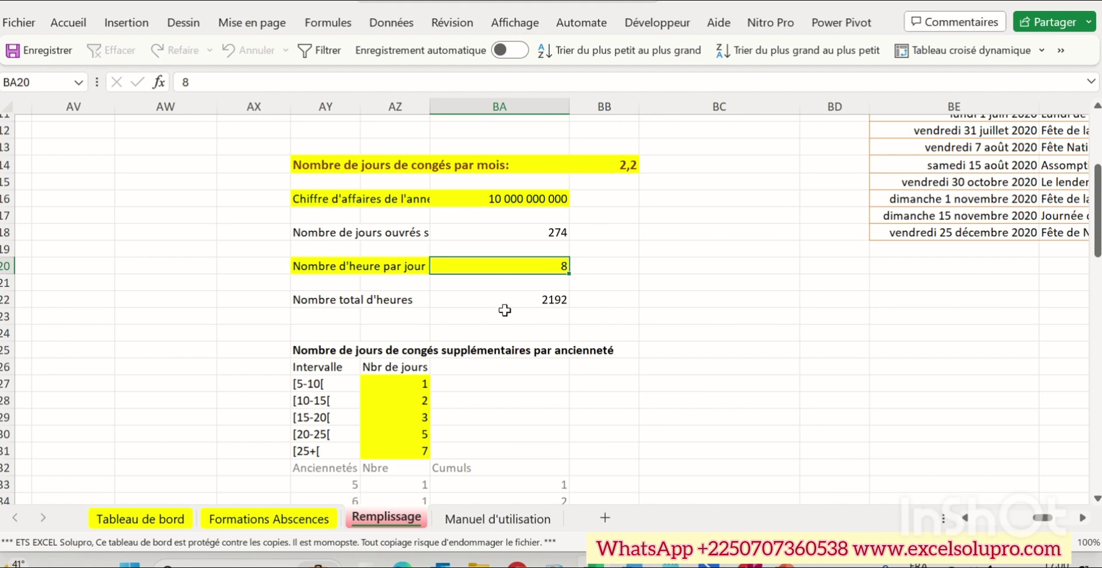
left_click(507, 302)
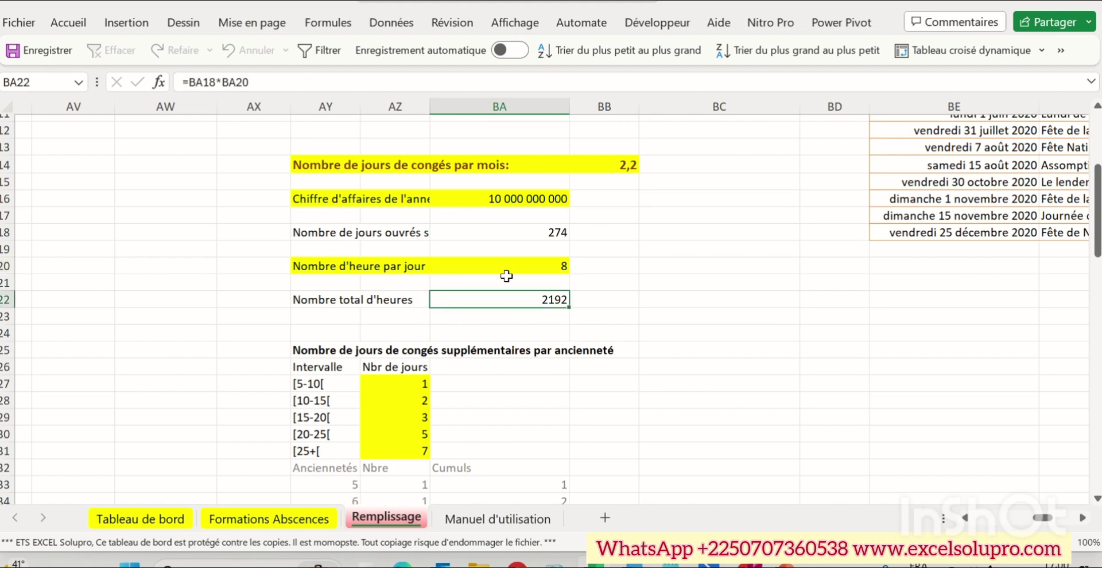
left_click(514, 267)
Step: Review the additional leave days by seniority interval and the cumulative seniority table beneath them
scroll(508, 292, "down", 2)
scroll(395, 310, "down", 1)
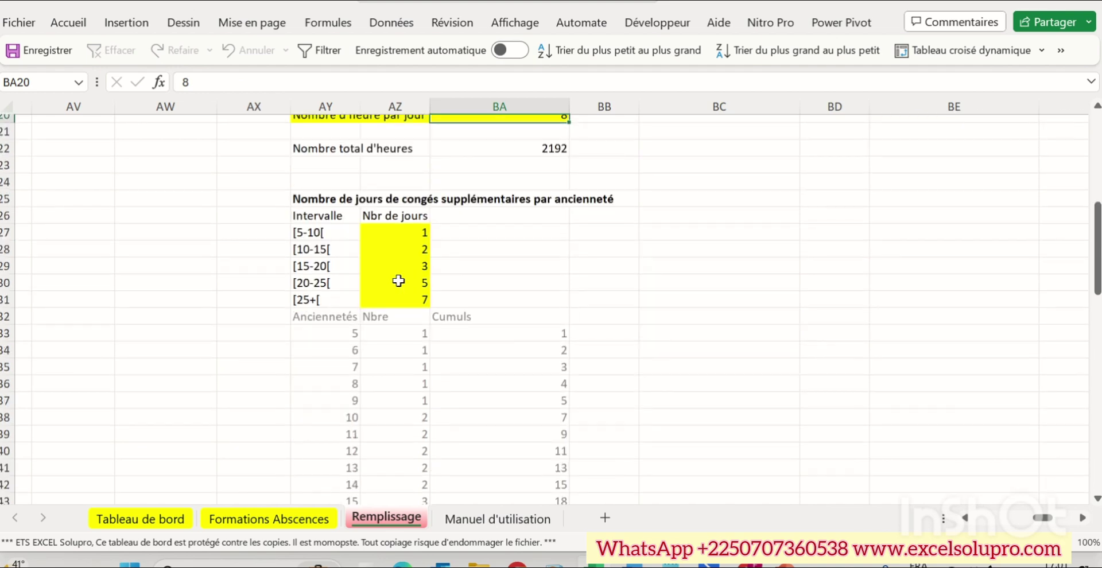
left_click(382, 235)
left_click_drag(389, 236, 394, 295)
scroll(1021, 332, "down", 4)
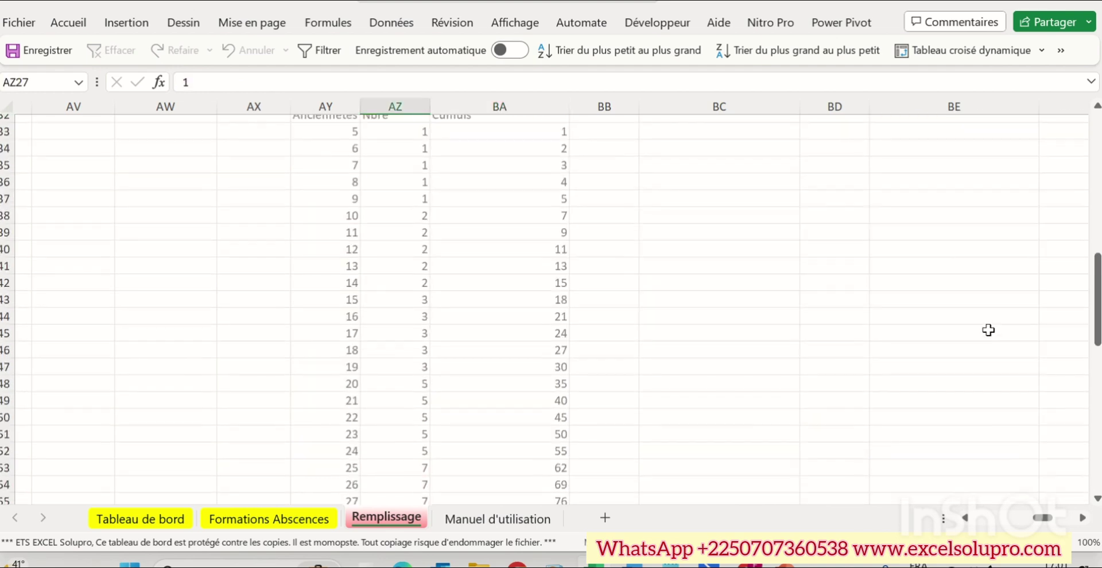
scroll(986, 330, "up", 1)
scroll(985, 329, "down", 12)
scroll(983, 327, "up", 19)
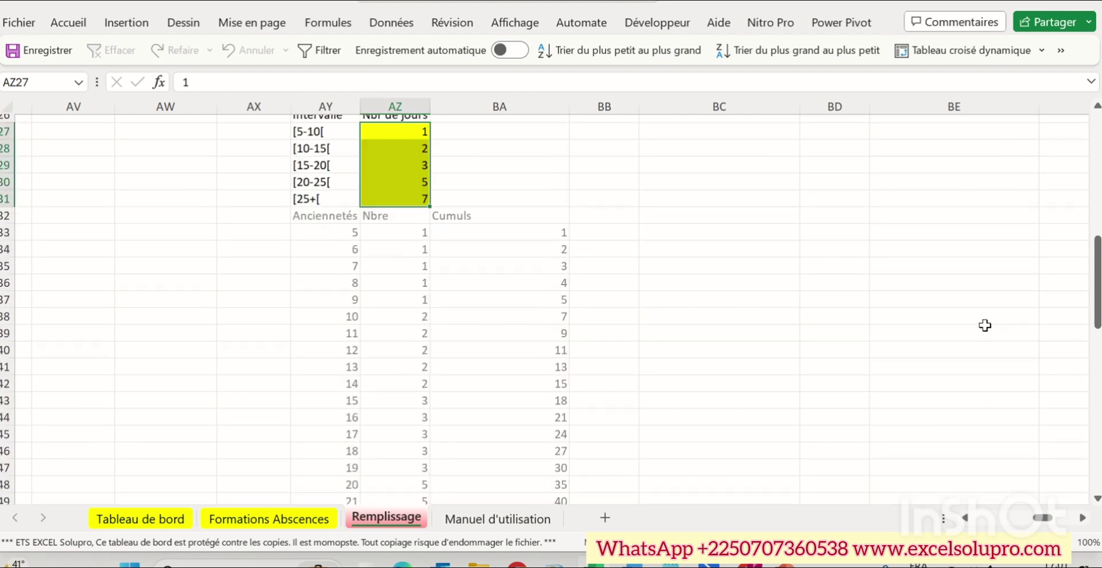
Step: Select the three empty cells directly below the Type contrat list in the REGLAGES section
scroll(984, 326, "up", 3)
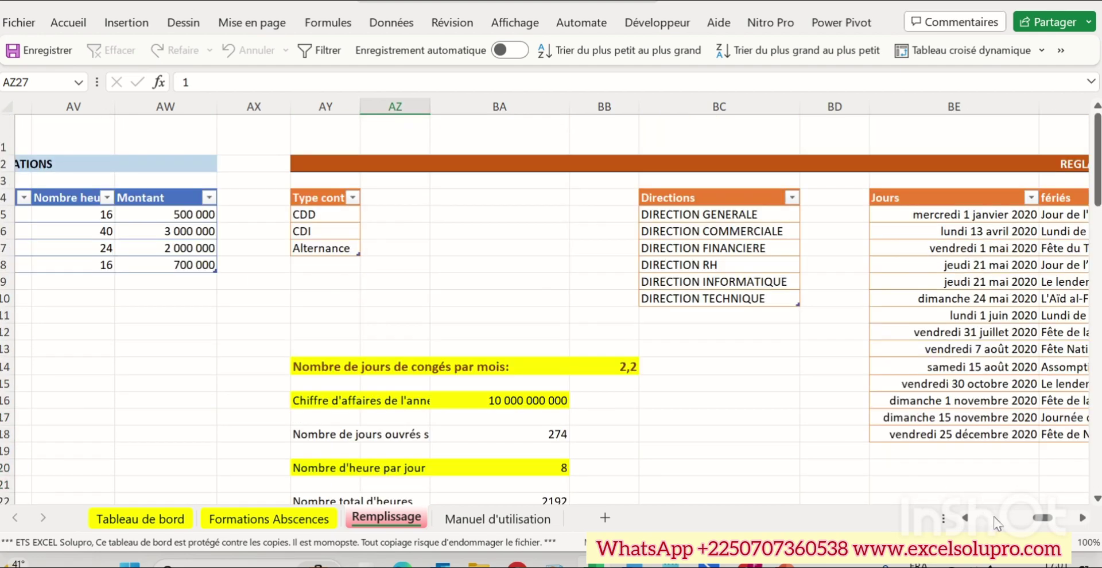
left_click_drag(1042, 519, 1037, 519)
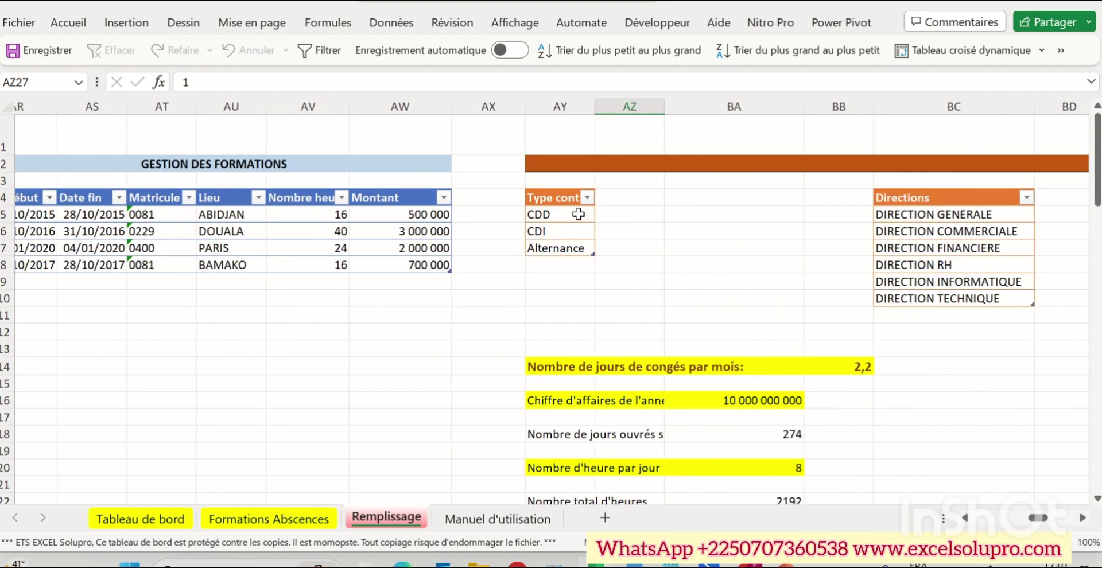
left_click_drag(558, 214, 561, 303)
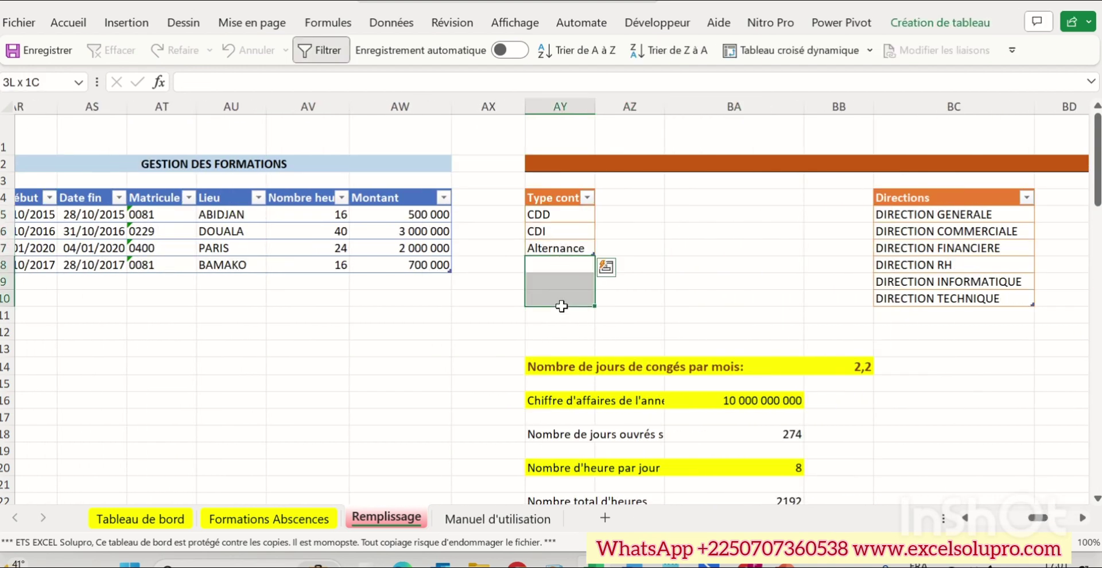
Step: Go back to the LISTE COMPLETE table and inspect its employee columns and a formula in the Statut column
left_click_drag(1038, 519, 982, 518)
left_click(893, 164)
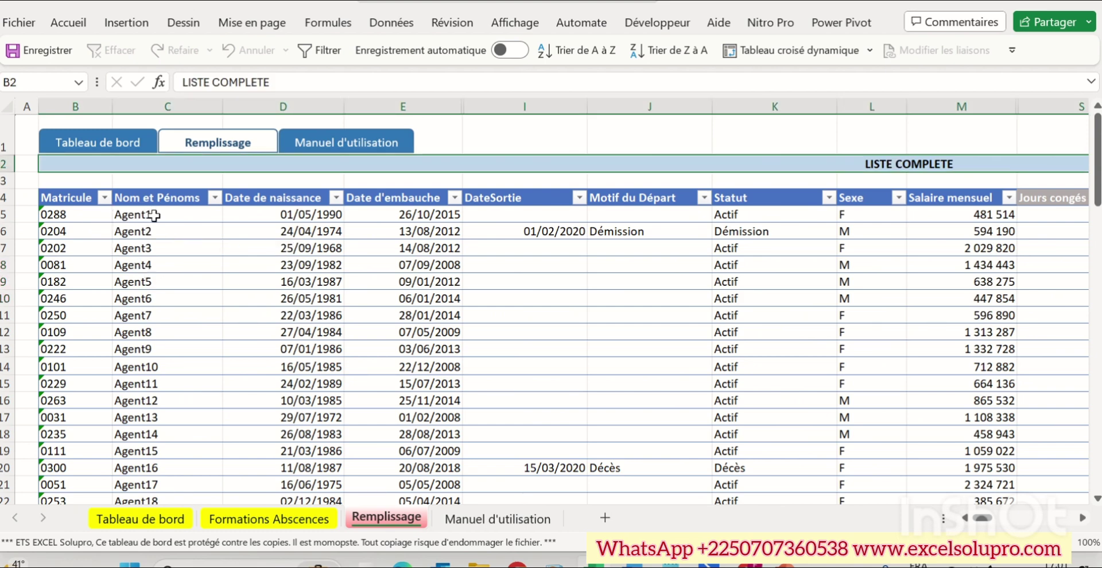
left_click(154, 215)
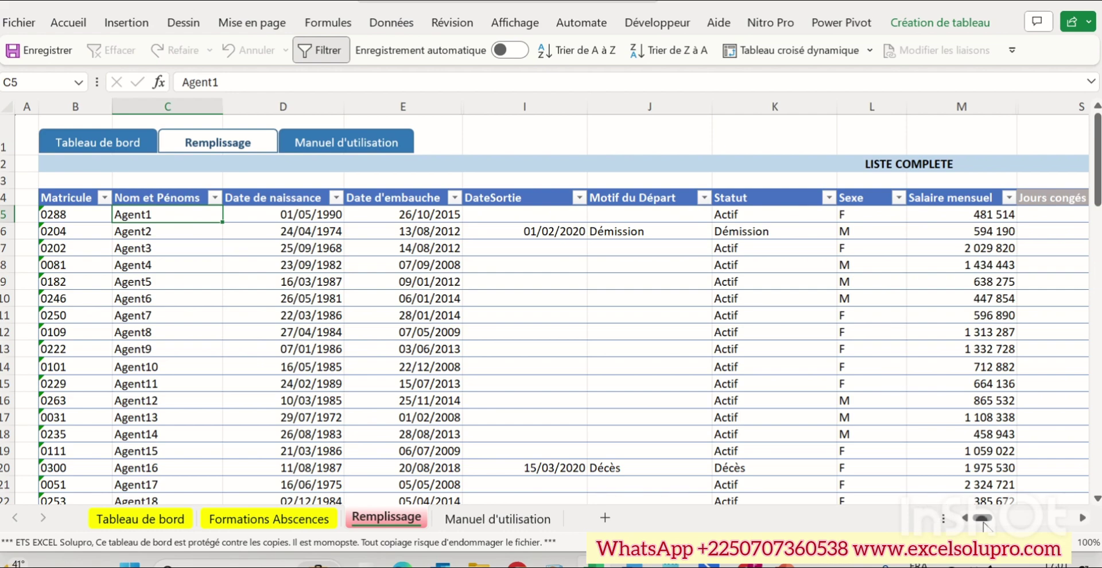
mouse_move(983, 519)
left_mouse_down()
mouse_move(996, 525)
mouse_move(985, 522)
left_mouse_up()
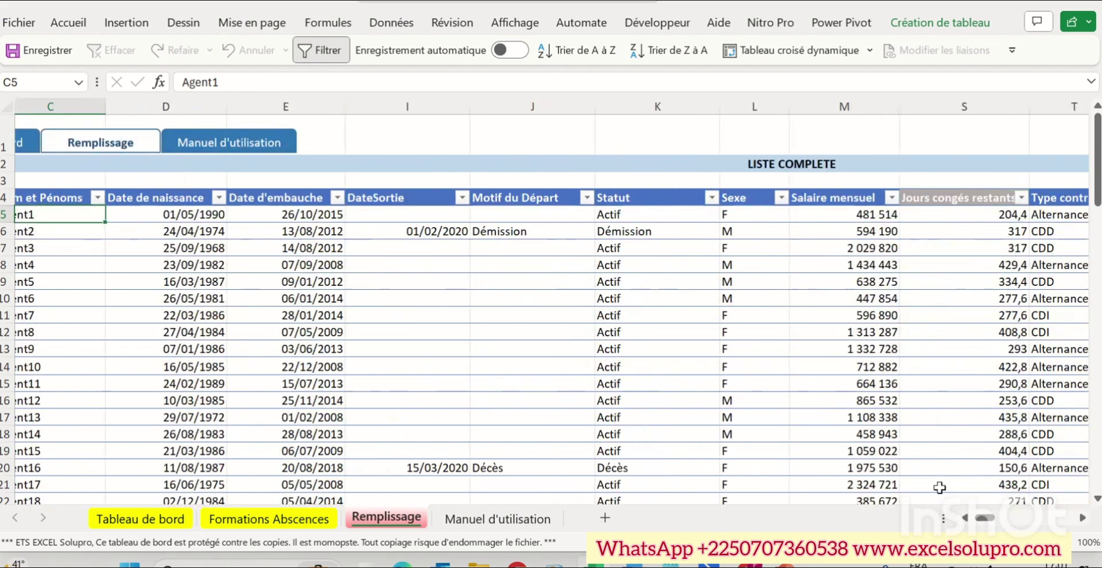
left_click(647, 259)
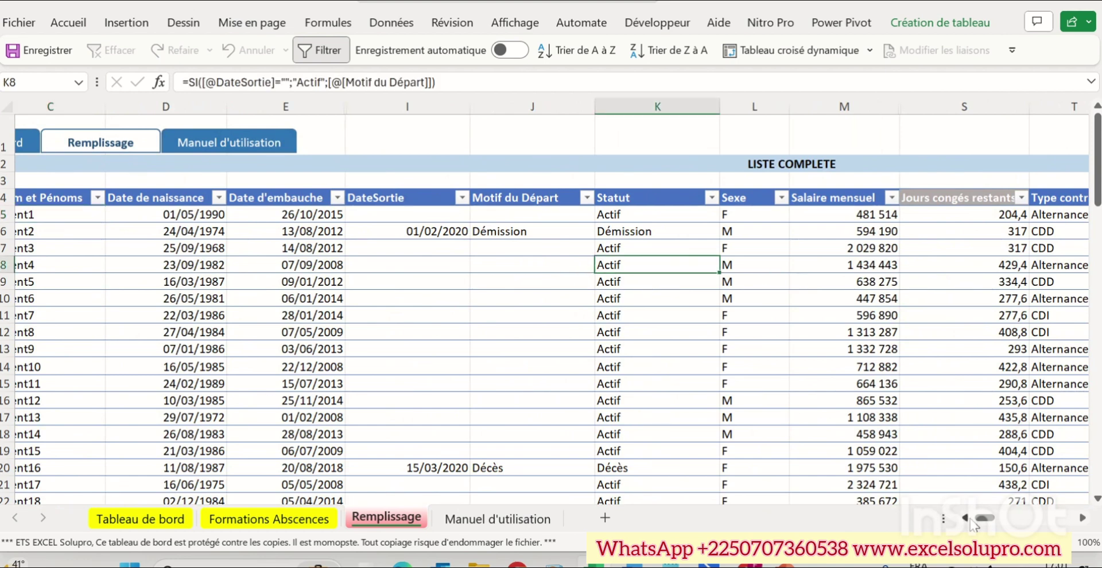
Step: Check the choices available for Direction and Poste in row 7, then inspect Temps de travail and the Jours congés restants header
left_click_drag(971, 521, 981, 521)
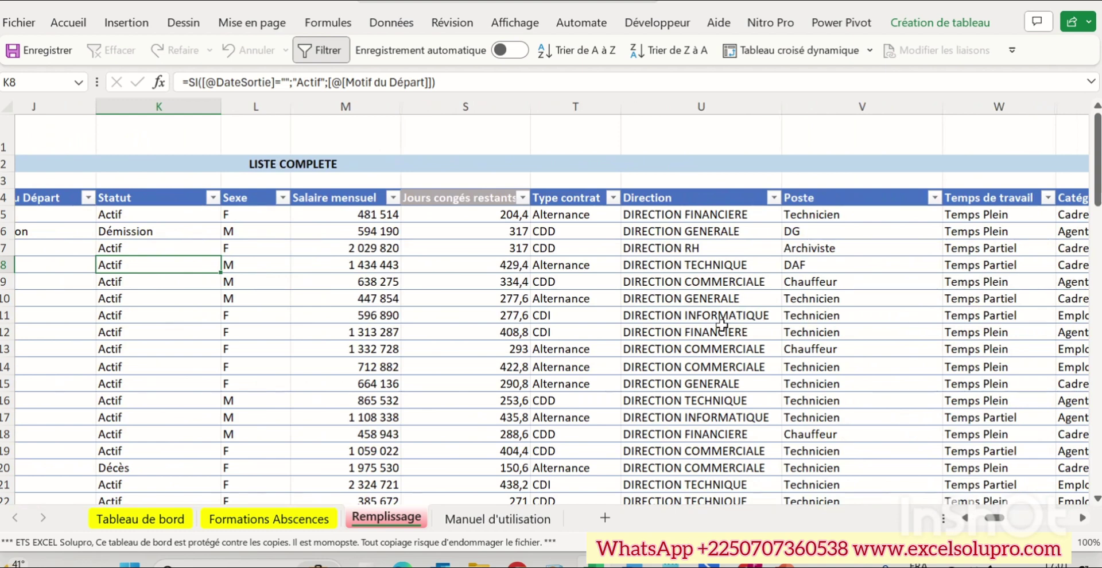
left_click(661, 247)
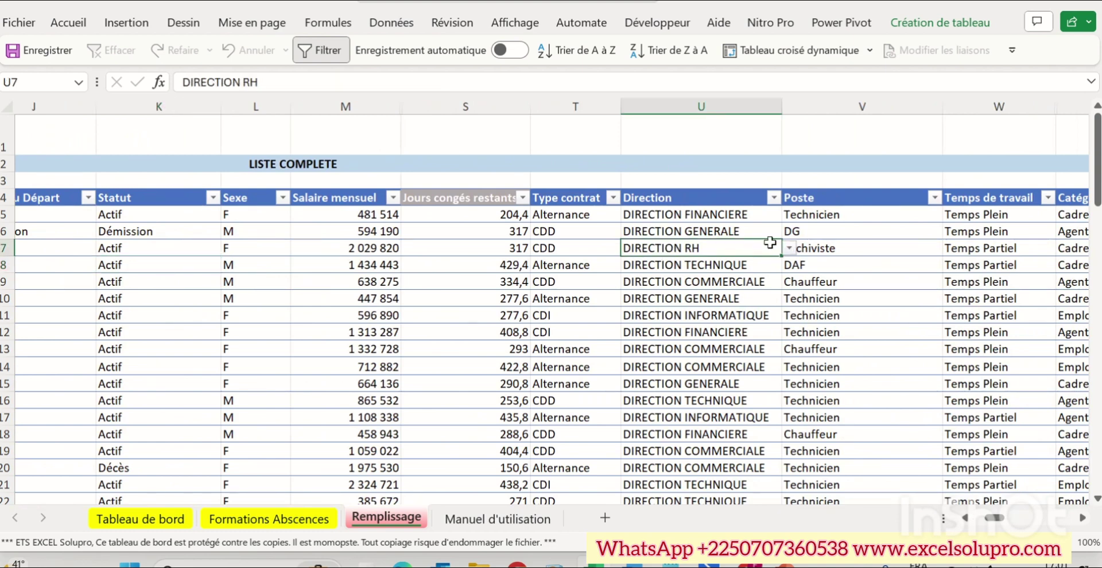
left_click(788, 250)
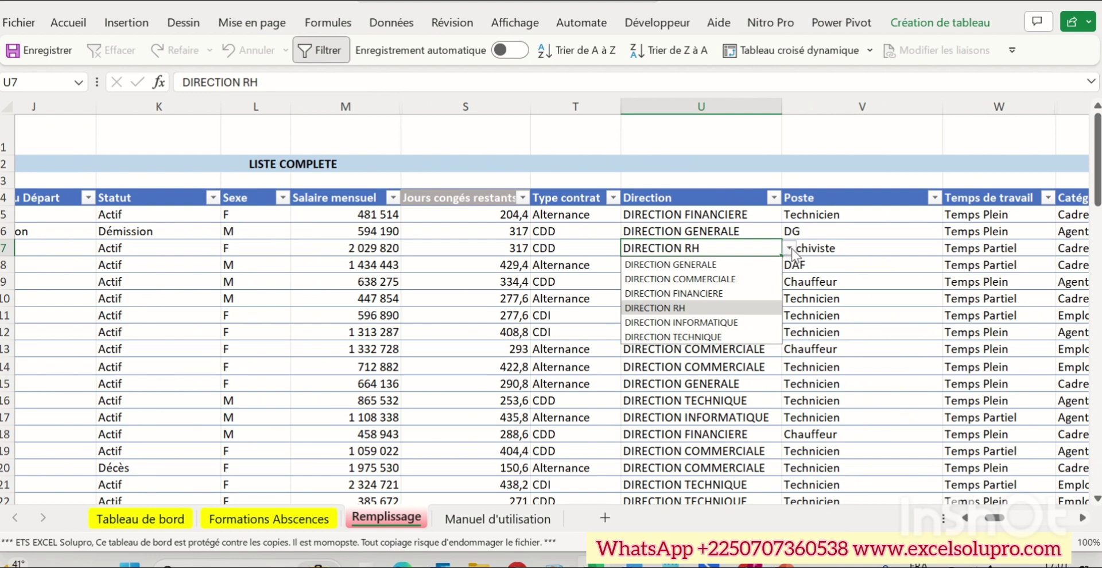
left_click(831, 253)
left_click(950, 249)
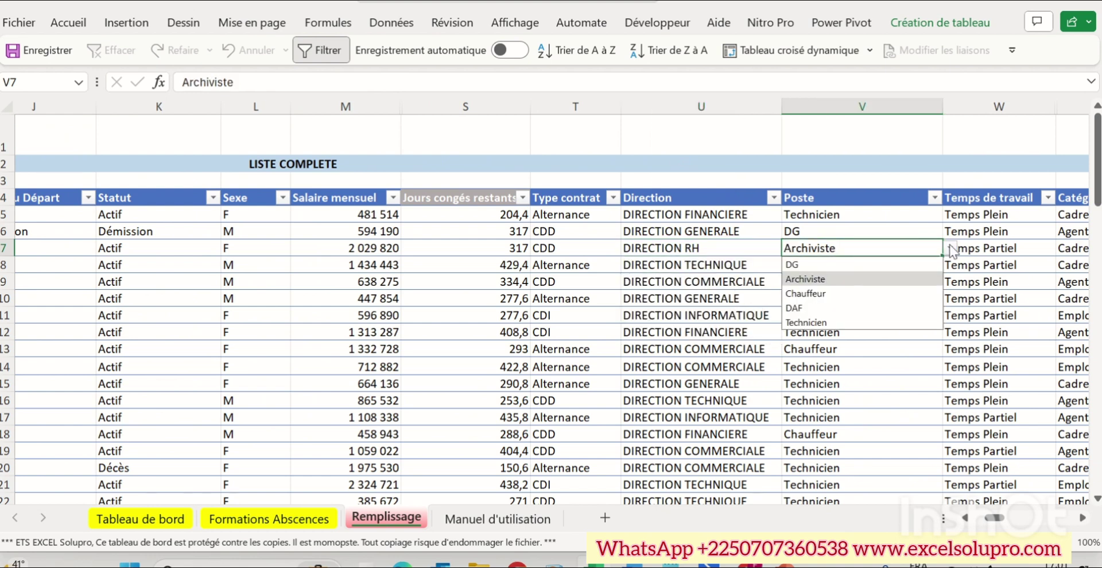
left_click(999, 250)
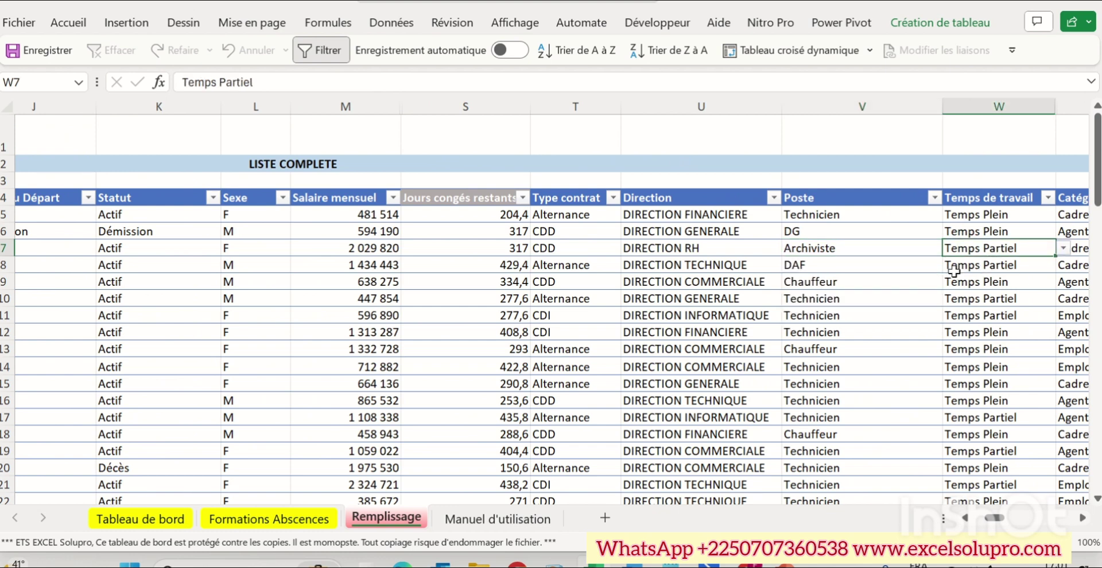
left_click(436, 200)
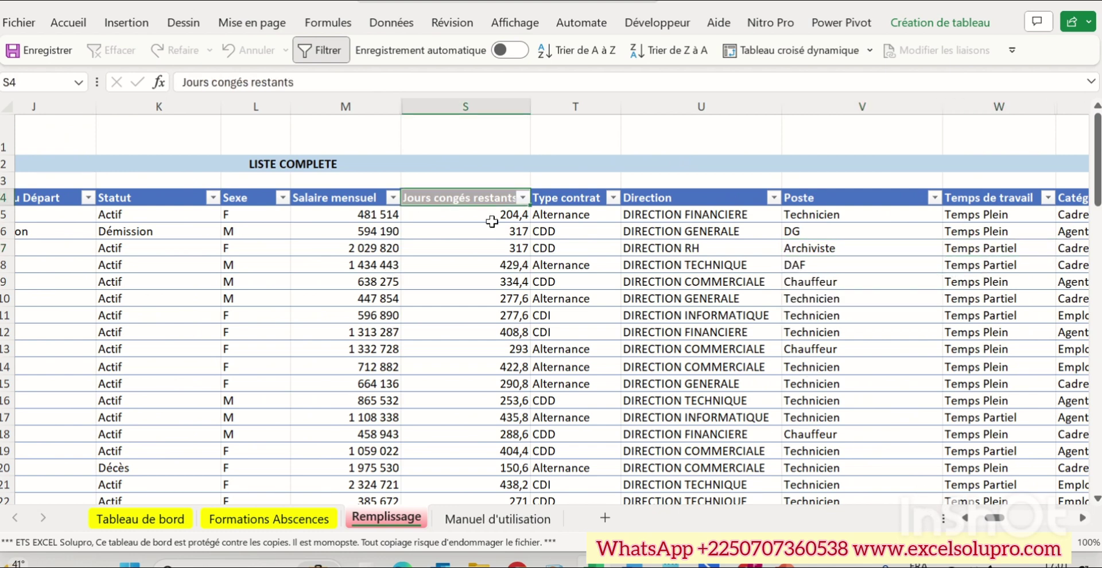
Step: Inspect the formula behind Jours congés restants in several employee rows of the LISTE COMPLETE table
mouse_move(995, 519)
left_mouse_down()
mouse_move(978, 519)
mouse_move(992, 519)
left_mouse_up()
left_click(482, 234)
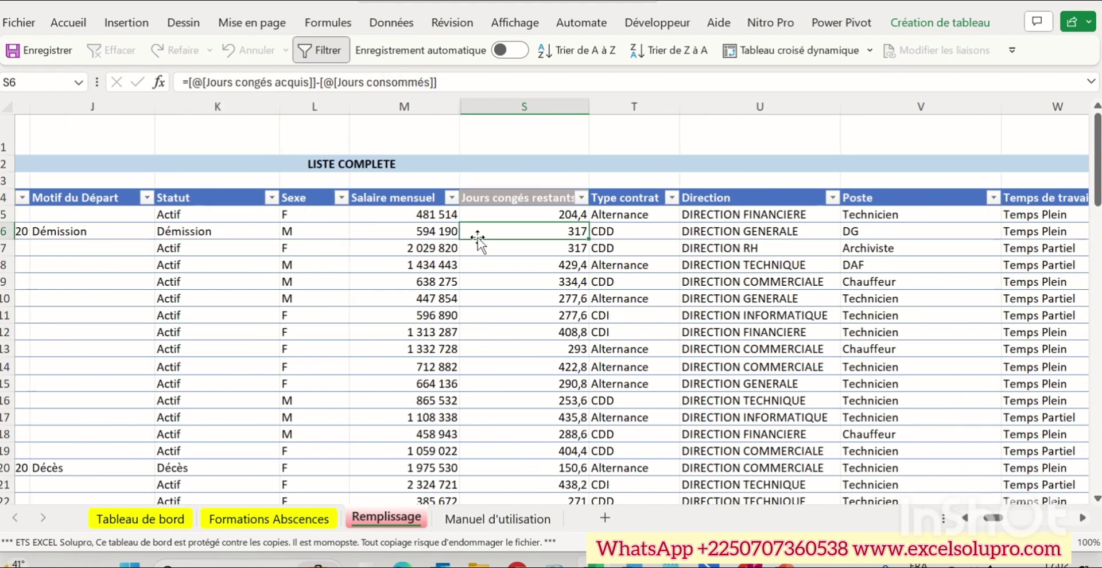
left_click(516, 333)
left_click(532, 268)
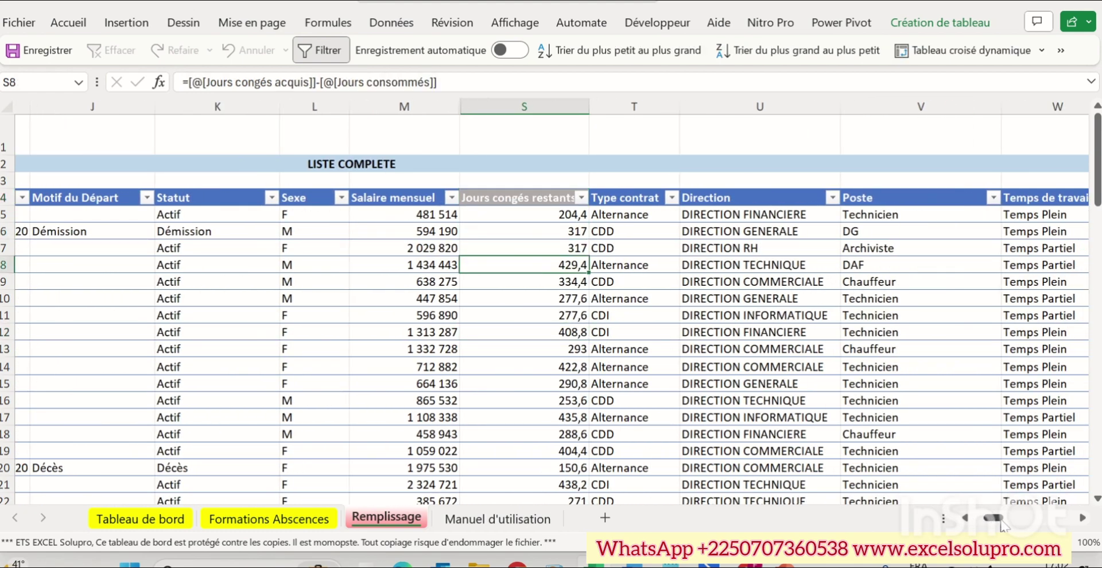
Step: Check the Matricule choices in row 7 of GESTION DES CONGÉS and select Matricule cells B5:B16 in LISTE COMPLETE
mouse_move(992, 519)
left_mouse_down()
mouse_move(1010, 519)
mouse_move(969, 527)
mouse_move(1025, 527)
mouse_move(1013, 527)
left_mouse_up()
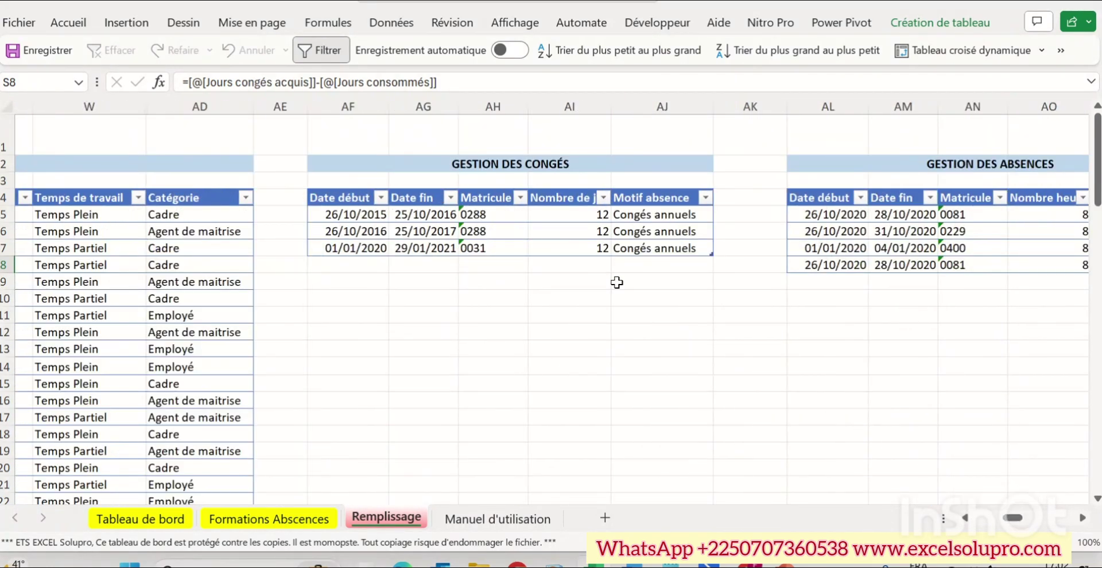
left_click(525, 246)
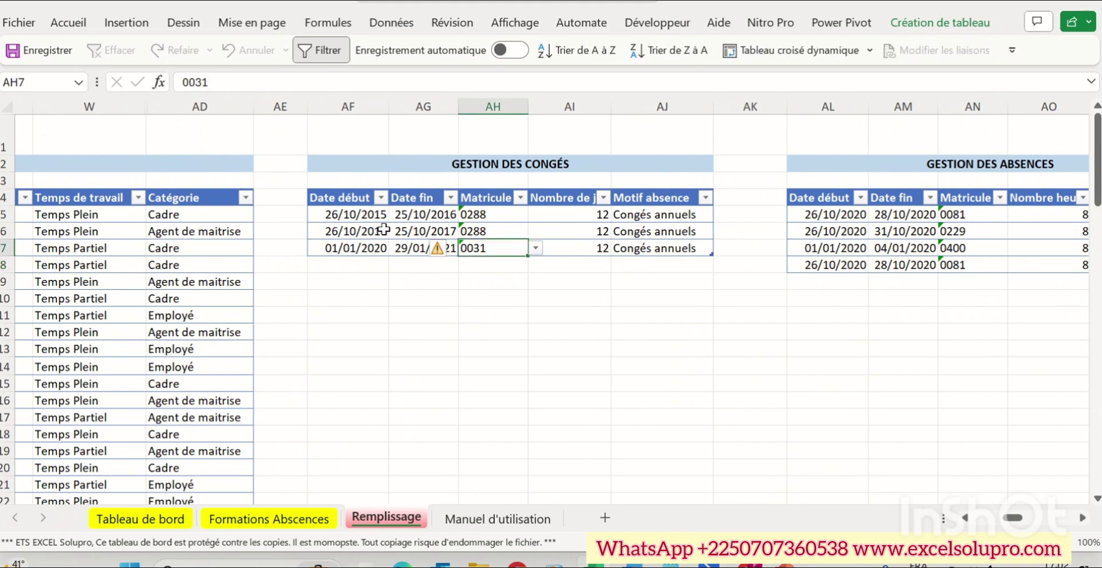
left_click(536, 248)
left_click(855, 416)
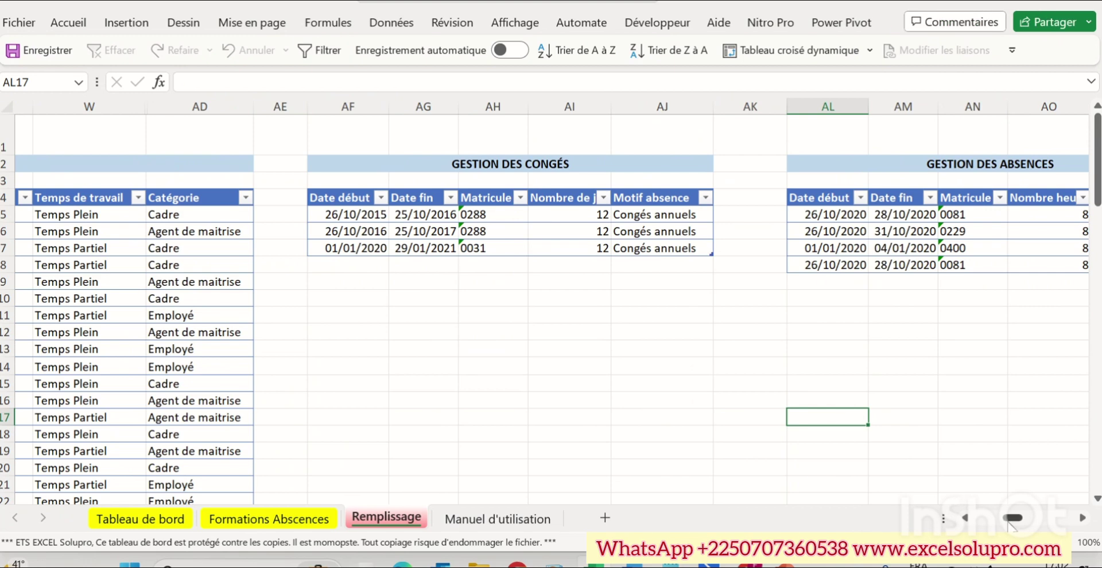
left_click_drag(1012, 520, 979, 525)
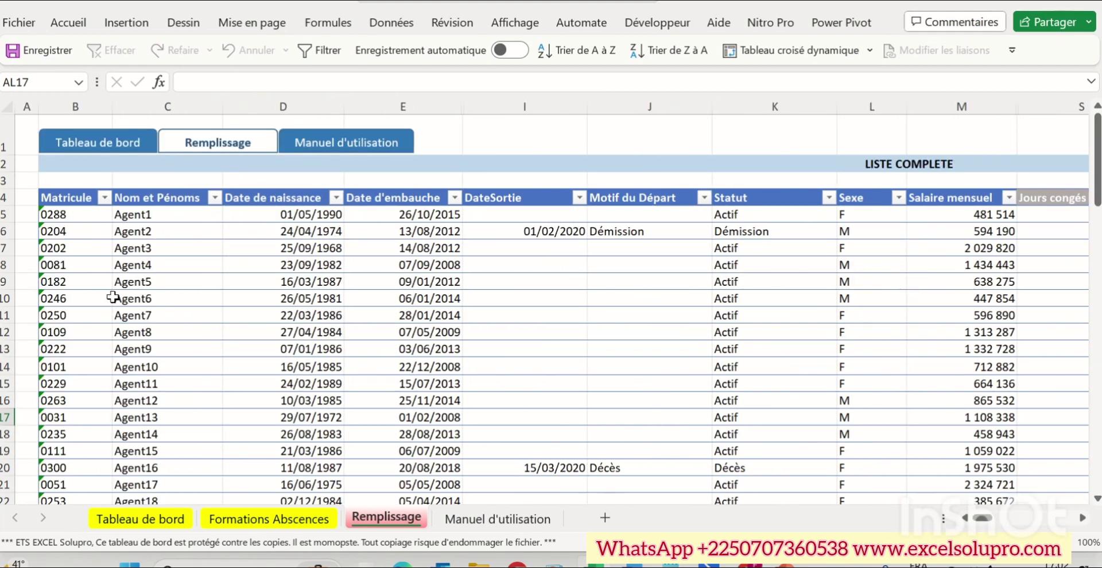
left_click_drag(71, 220, 99, 394)
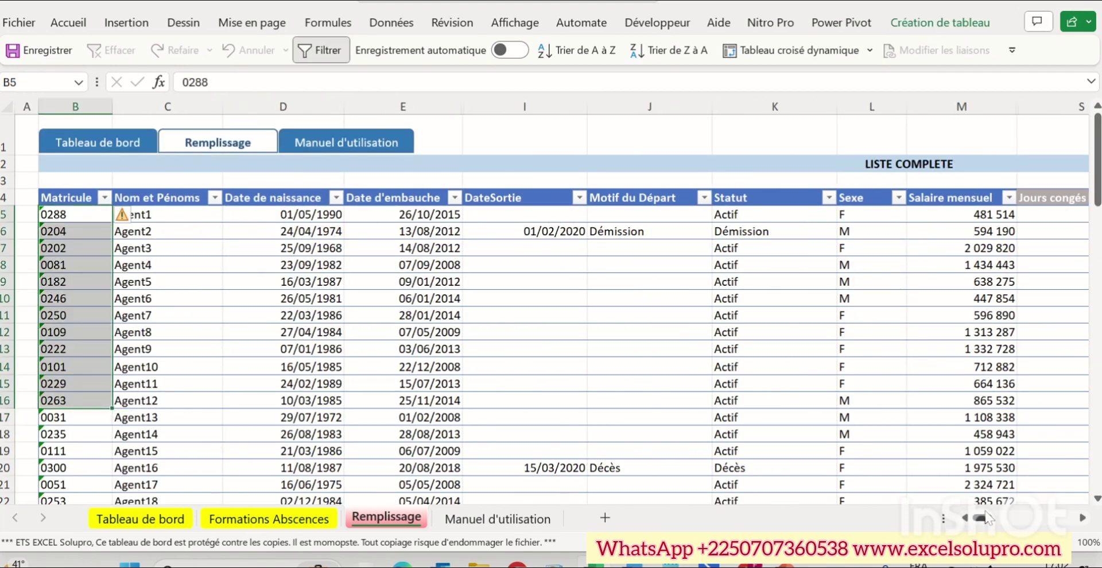
Step: Return to the GESTION DES CONGÉS table and inspect its Matricule, Nombre de jours and Motif absence columns
left_click_drag(987, 520, 1028, 521)
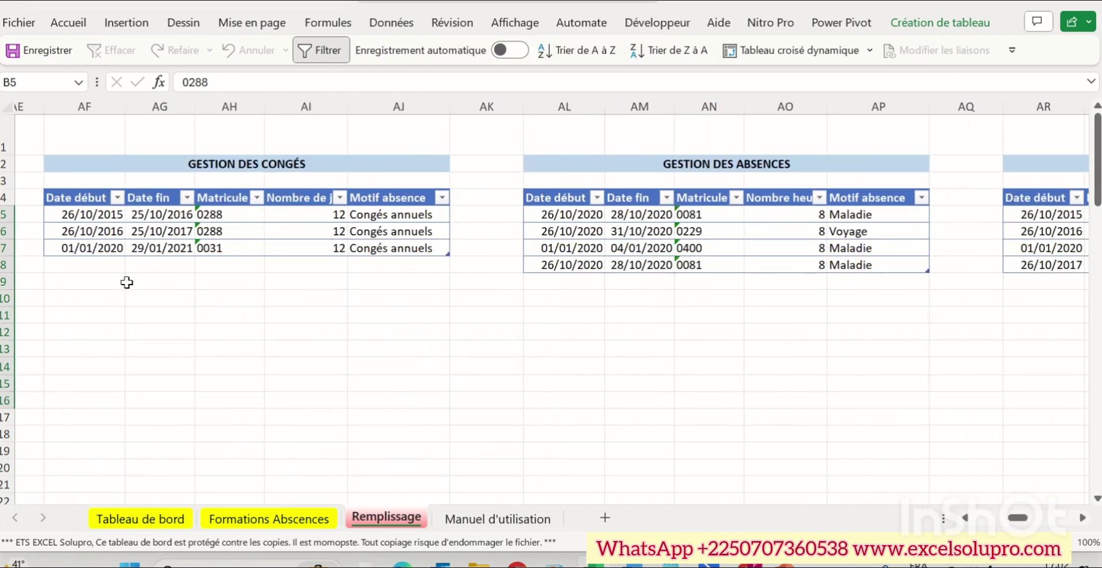
left_click(223, 232)
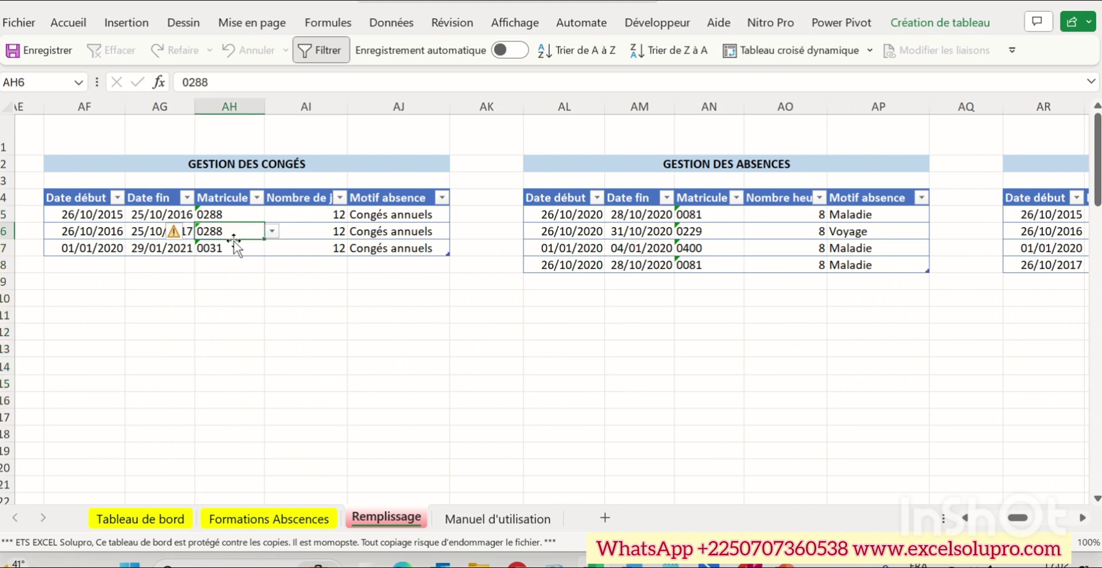
left_click(244, 216)
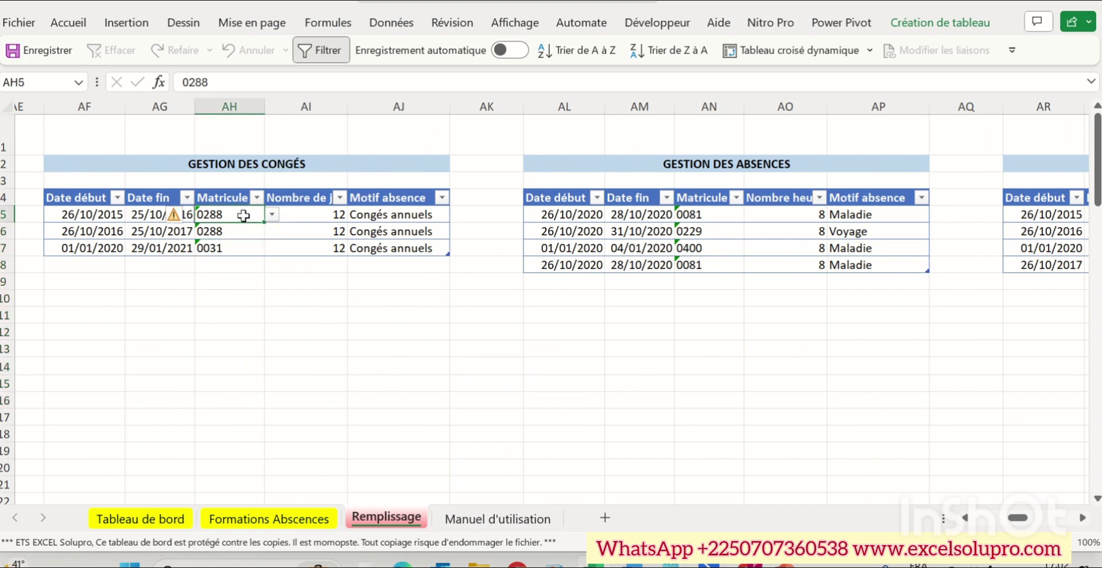
left_click(237, 237)
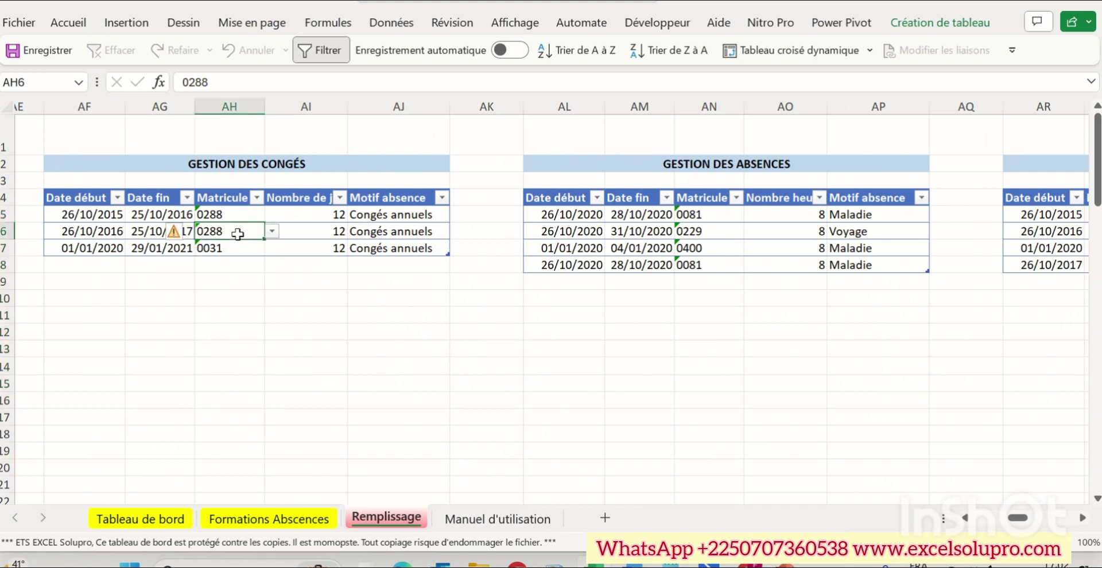
left_click(275, 233)
left_click(317, 228)
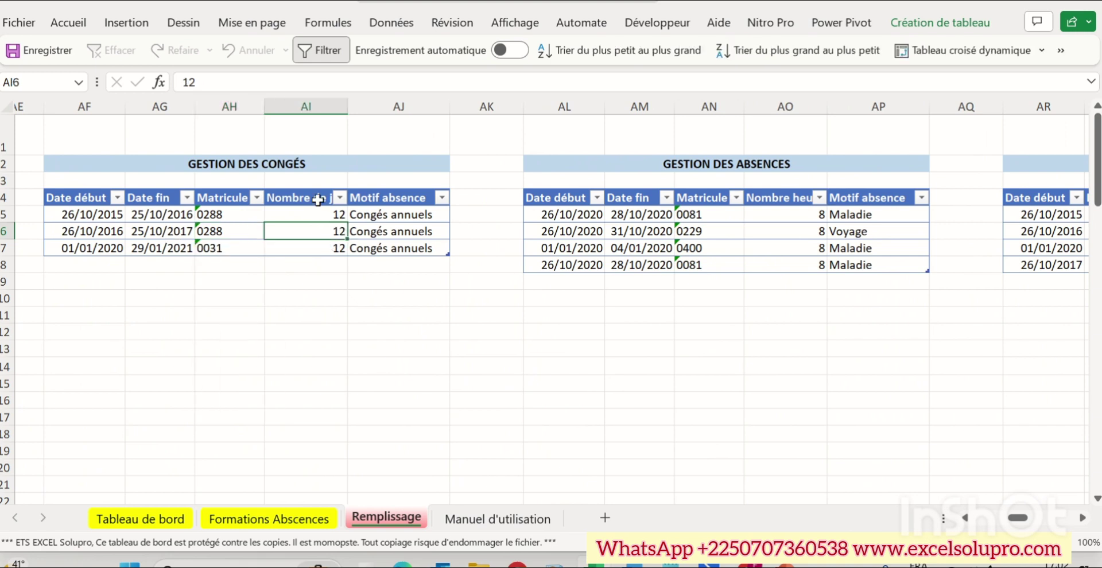
left_click(318, 200)
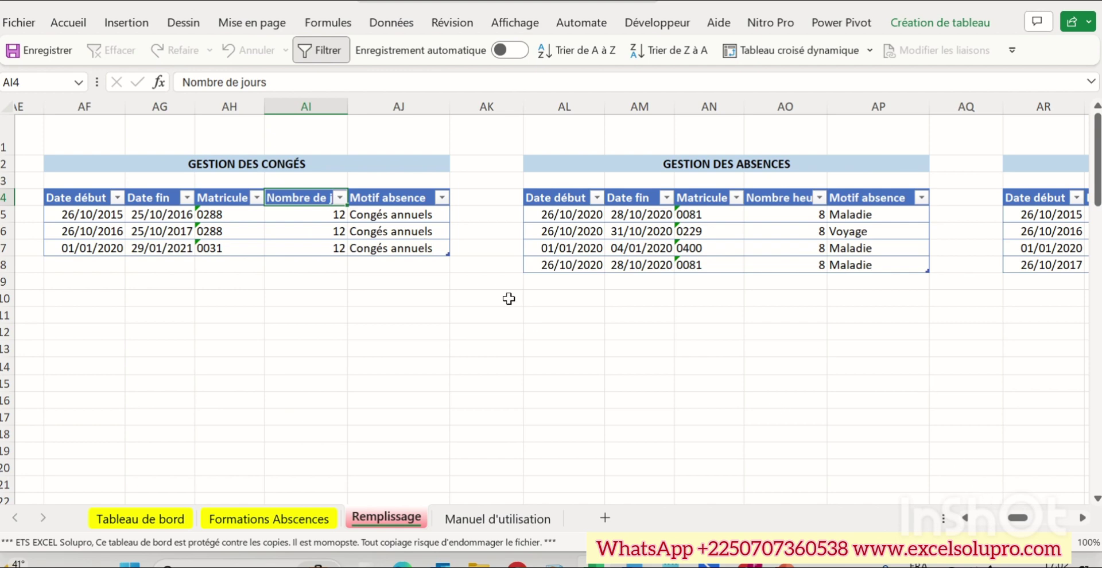
left_click(409, 256)
left_click(411, 234)
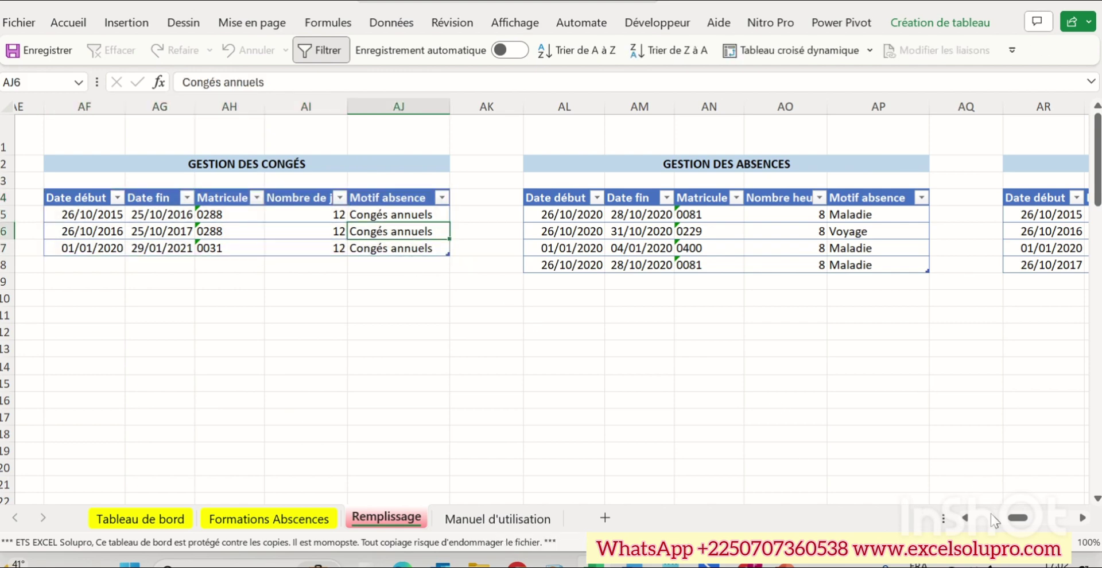
Step: Inspect the hours and Motif absence entries in row 7 of the GESTION DES ABSENCES table
left_click_drag(1019, 524, 1027, 523)
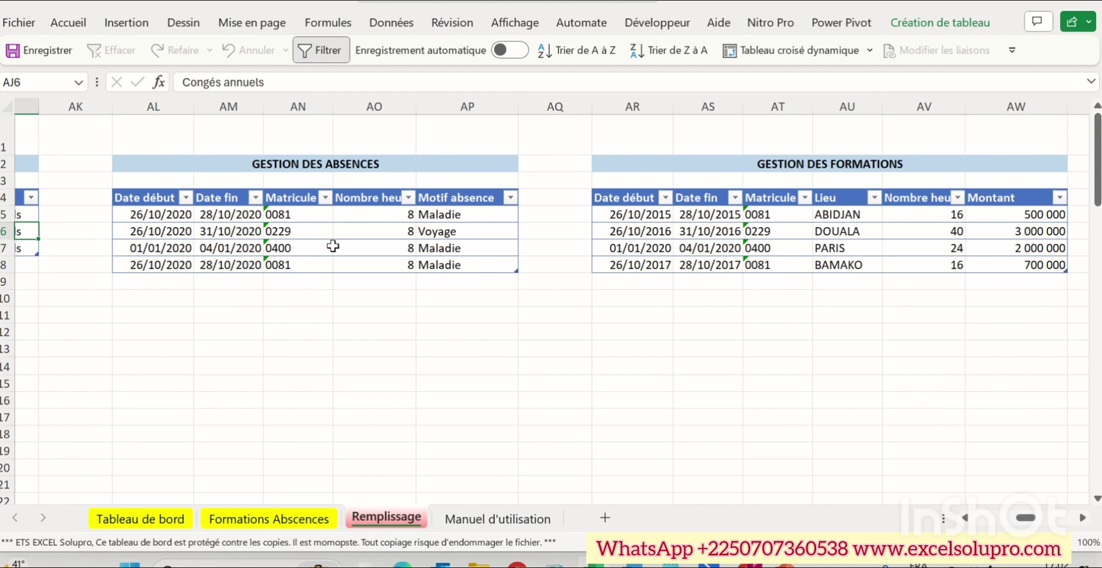
left_click(406, 244)
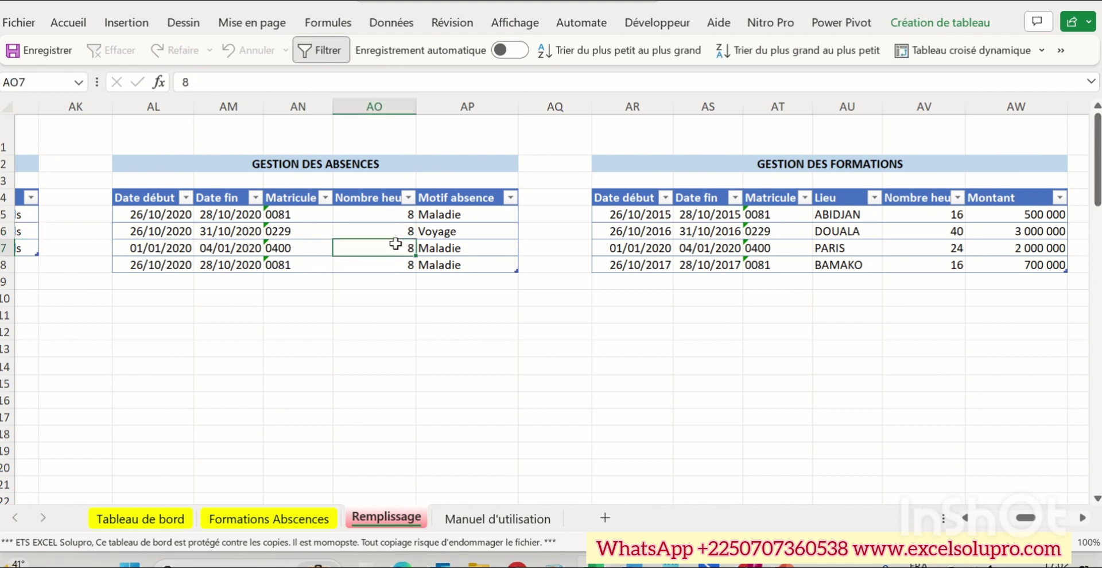
left_click(439, 244)
Step: Inspect the Lieu, hours and Montant entries in row 6 of the GESTION DES FORMATIONS table
left_click_drag(1028, 522, 1040, 523)
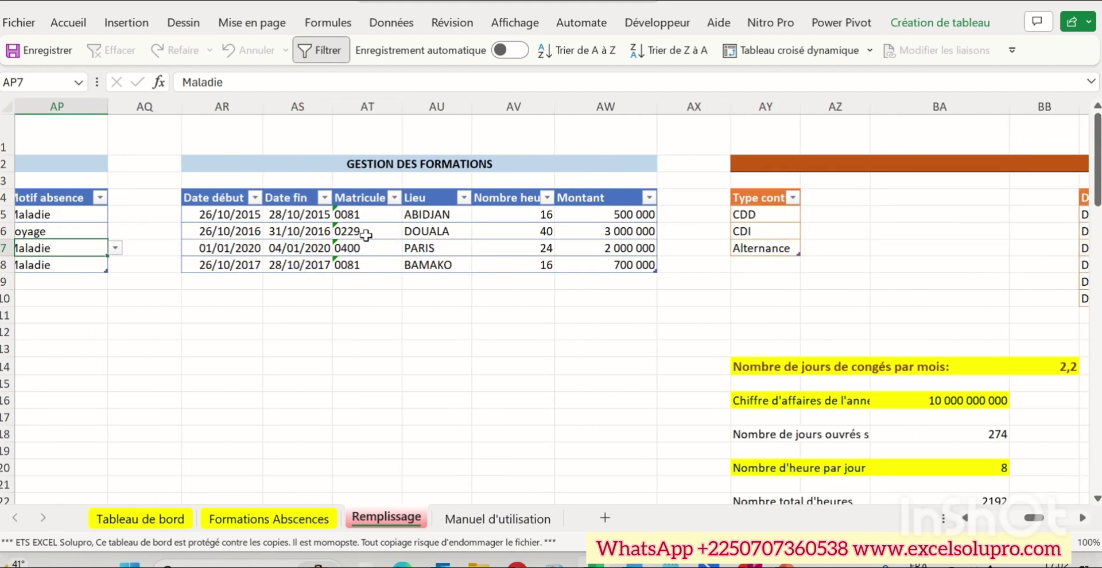
left_click(451, 233)
left_click(514, 234)
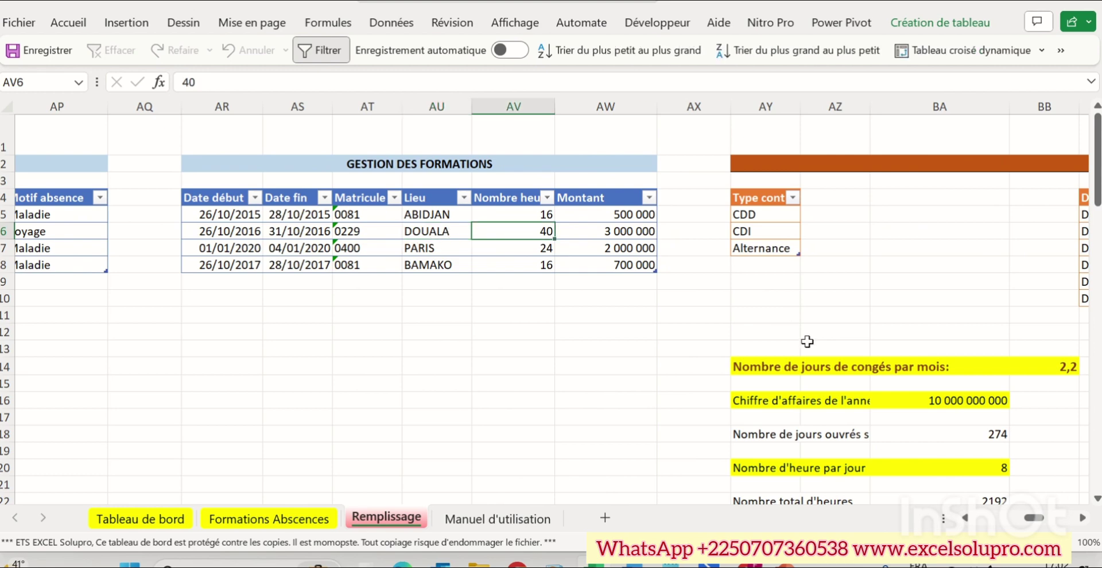
left_click(624, 233)
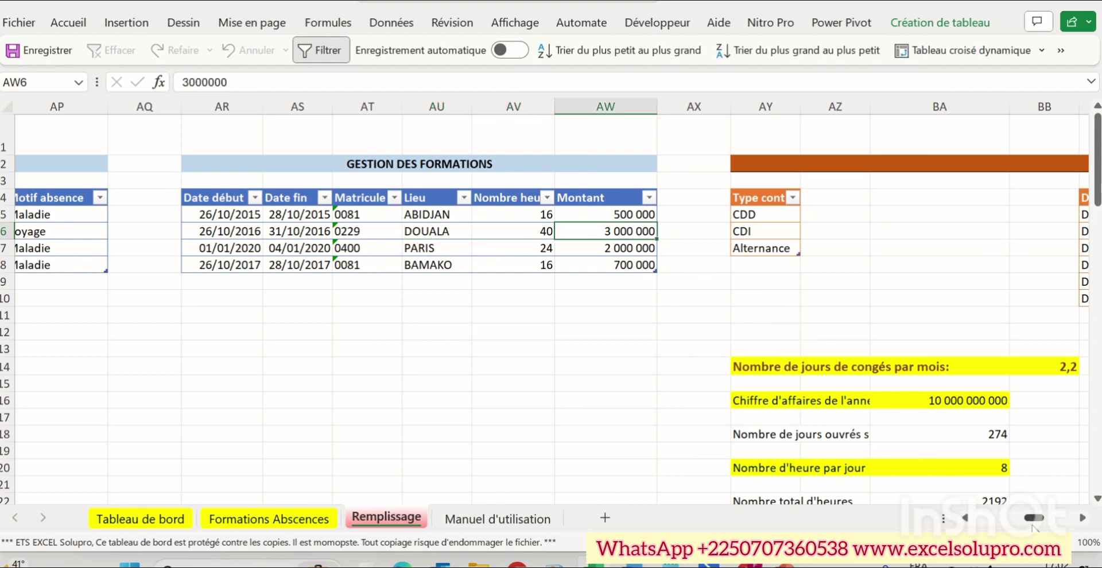
Step: Open the Tableau de bord sheet at its header and clear the Sexe filter
left_click_drag(1033, 523, 981, 523)
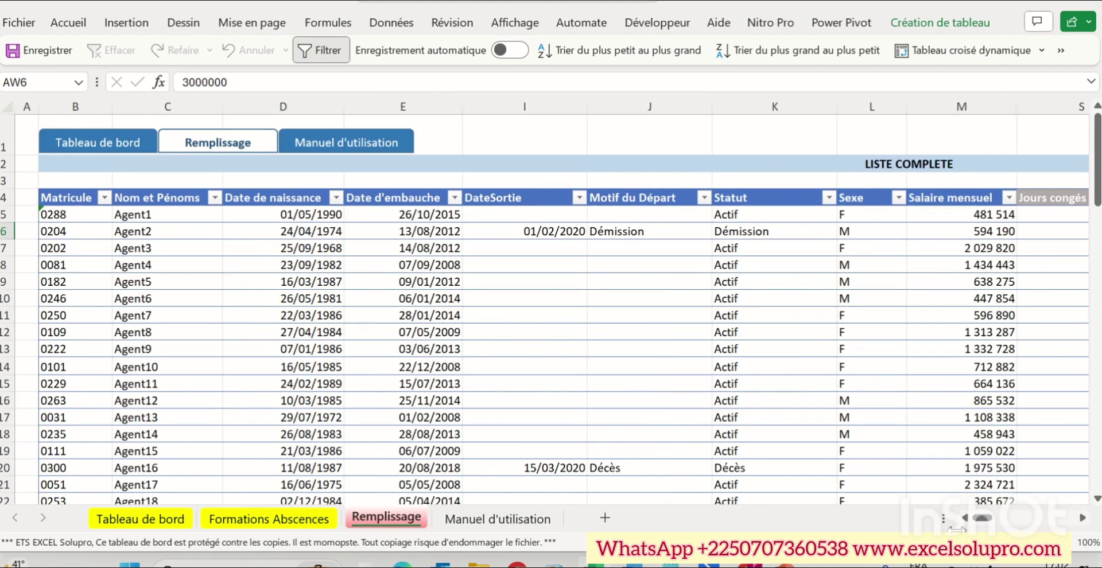
left_click(160, 523)
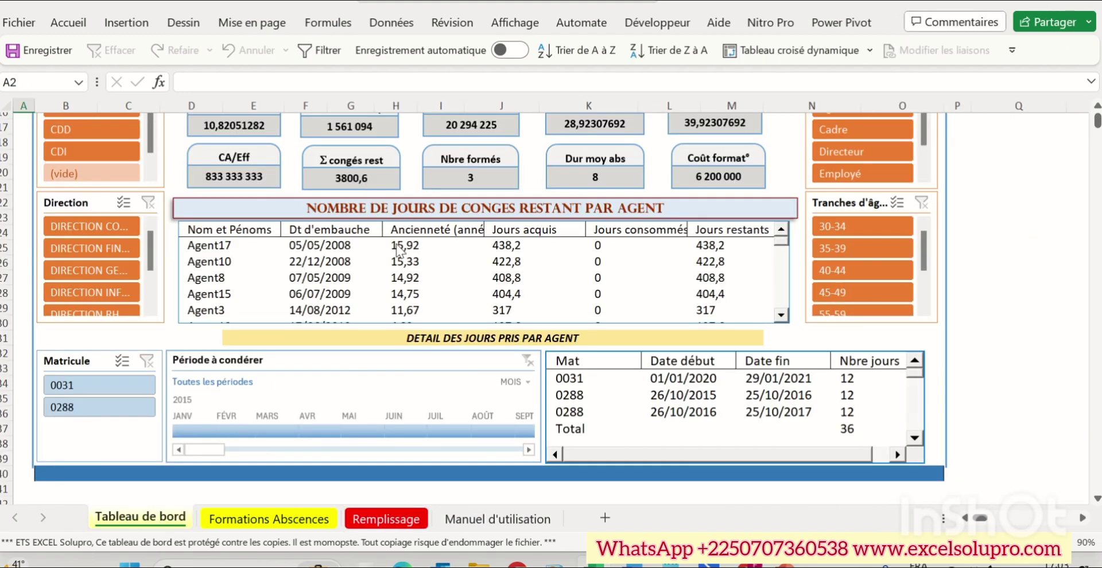
left_click(1025, 176)
scroll(1026, 178, "up", 6)
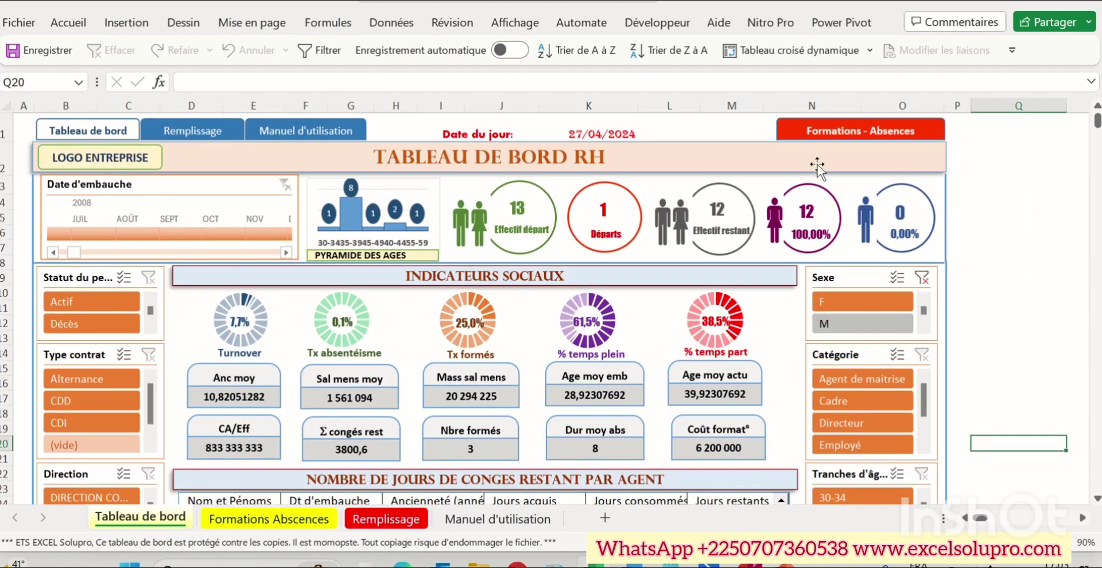
left_click(983, 263)
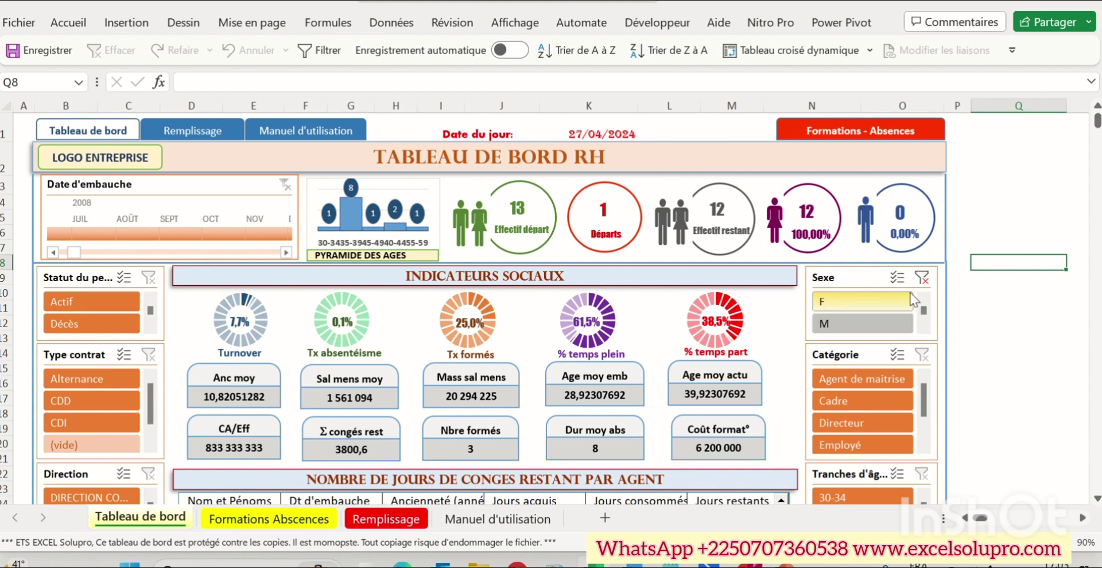
left_click(922, 279)
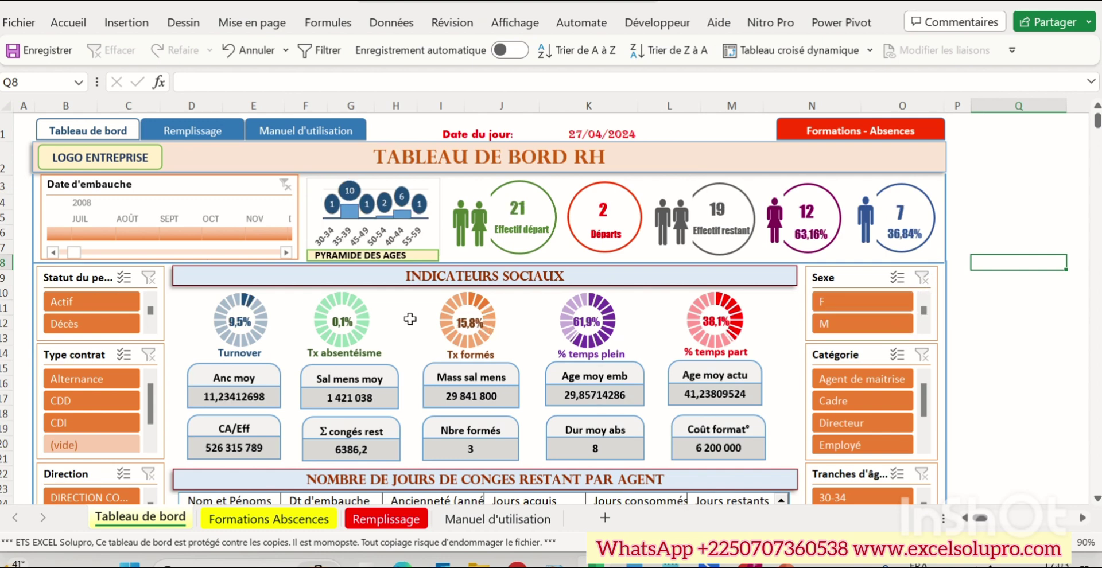
Step: Filter the dashboard to Actif staff, alone and with contract types CDD and CDI, and clear the status and contract filters
left_click(107, 311)
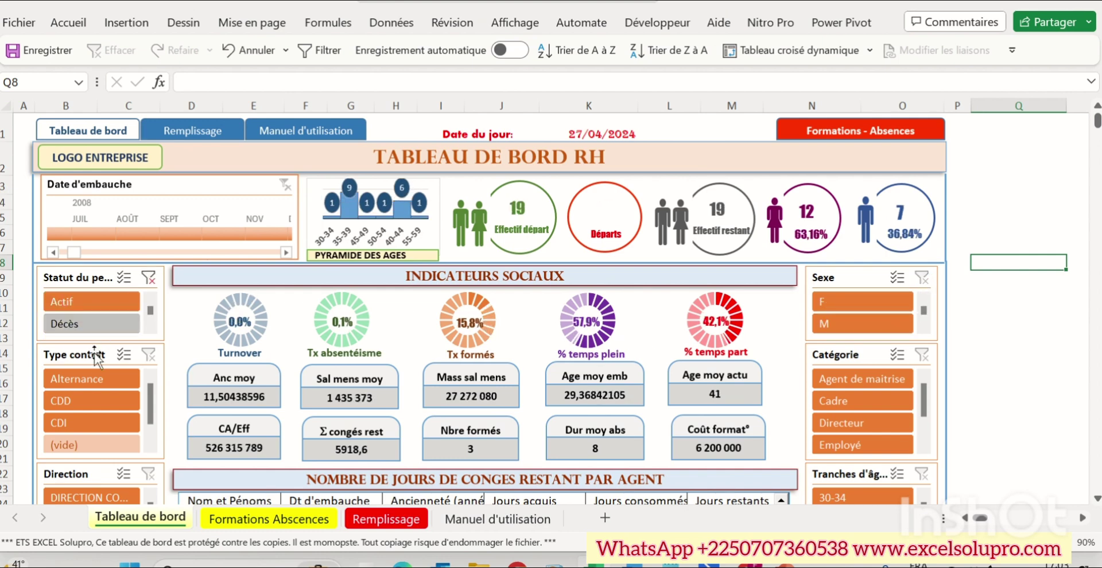
left_click(96, 400)
left_click(99, 421)
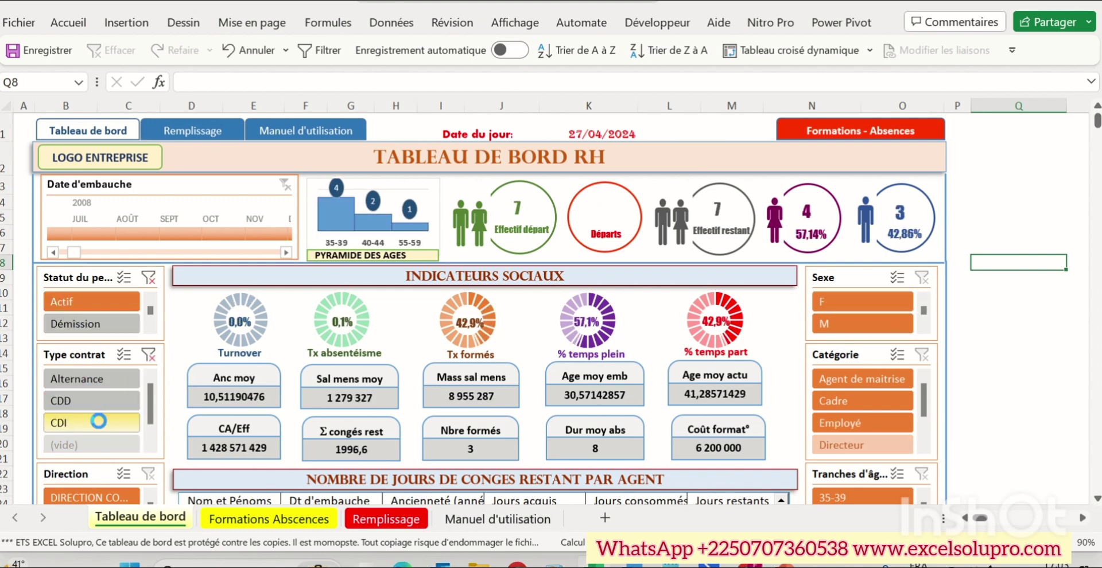
left_click(148, 355)
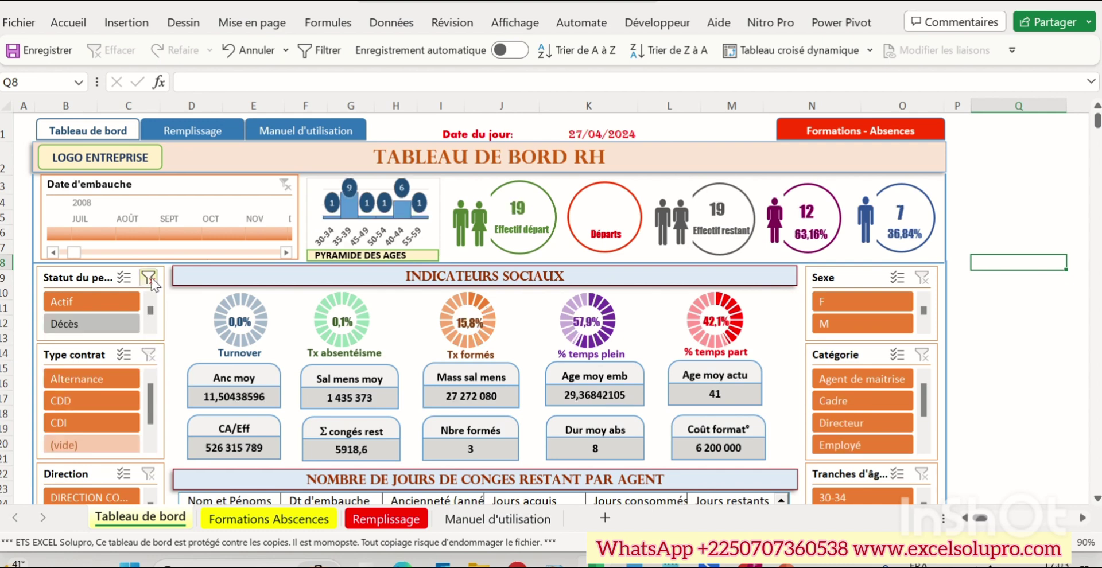
left_click(148, 277)
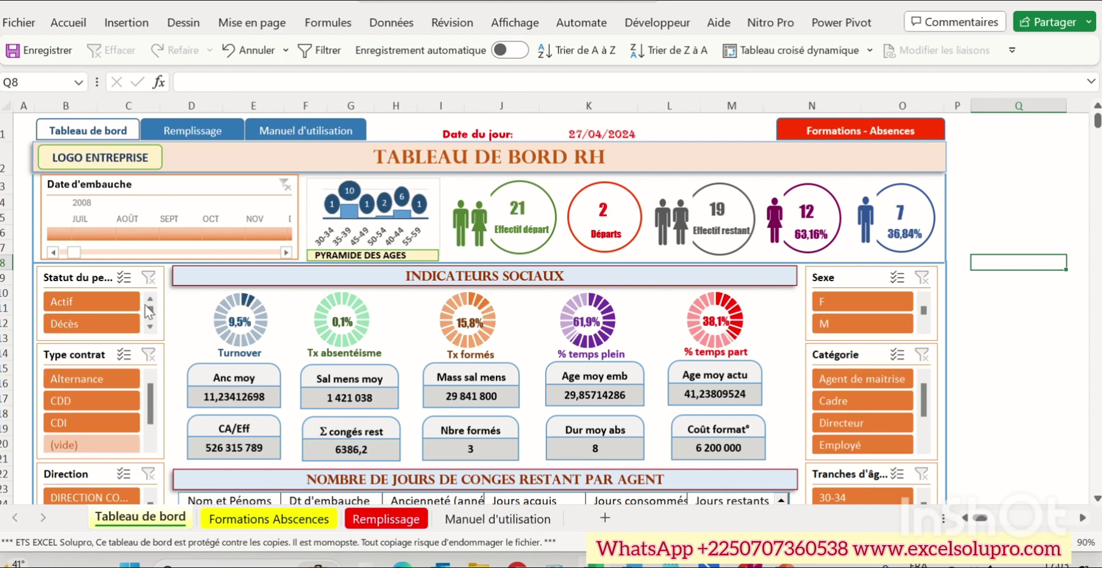
left_click(102, 325)
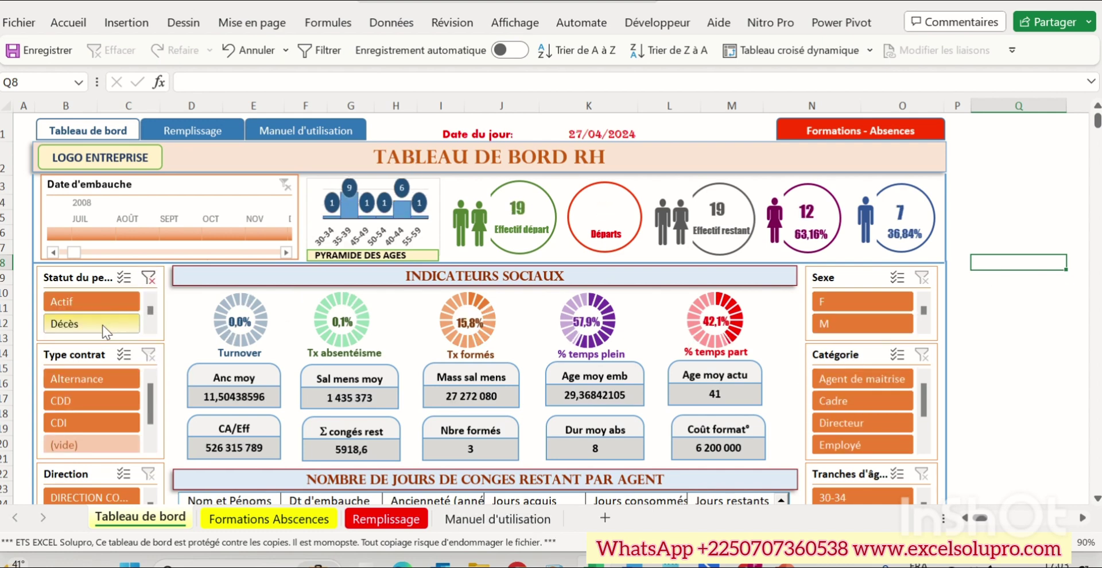
left_click(148, 278)
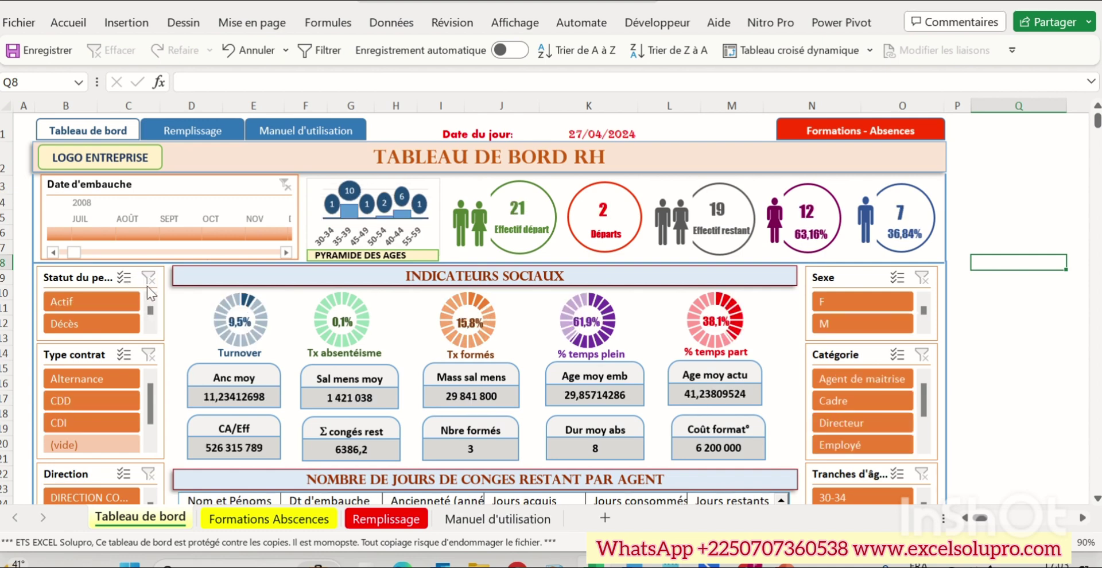
Step: Filter the dashboard by sex F and category Agent de maitrise, and clear both filters
scroll(901, 339, "down", 2)
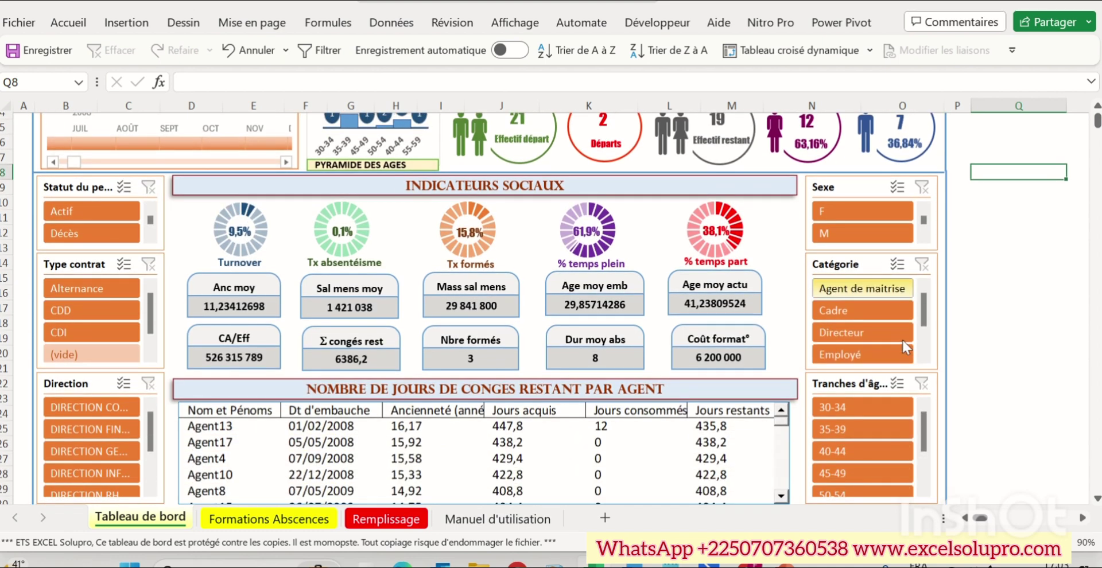
scroll(901, 338, "up", 2)
left_click(858, 300)
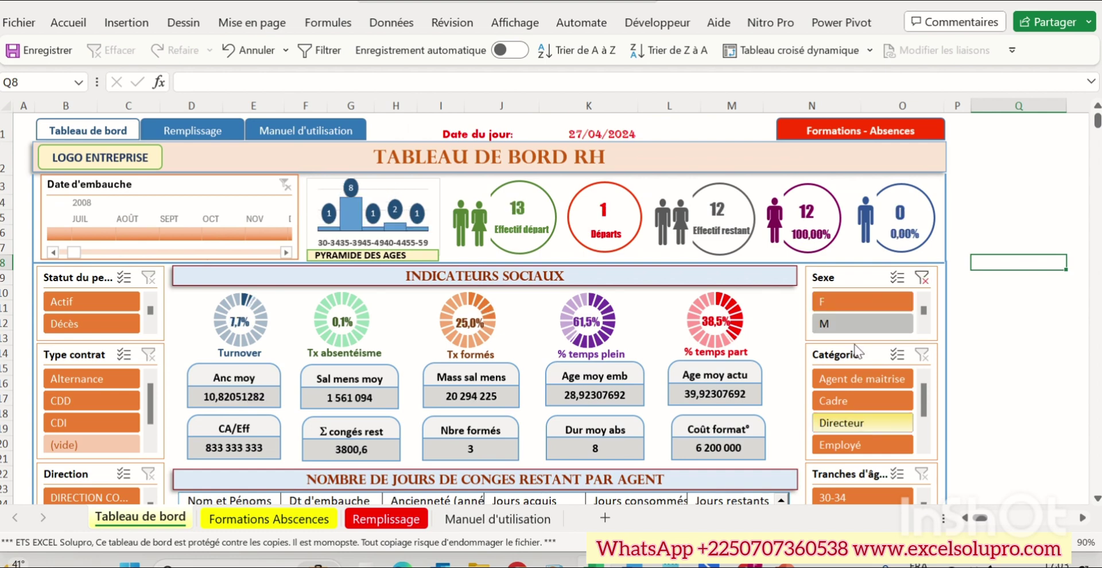
left_click(847, 380)
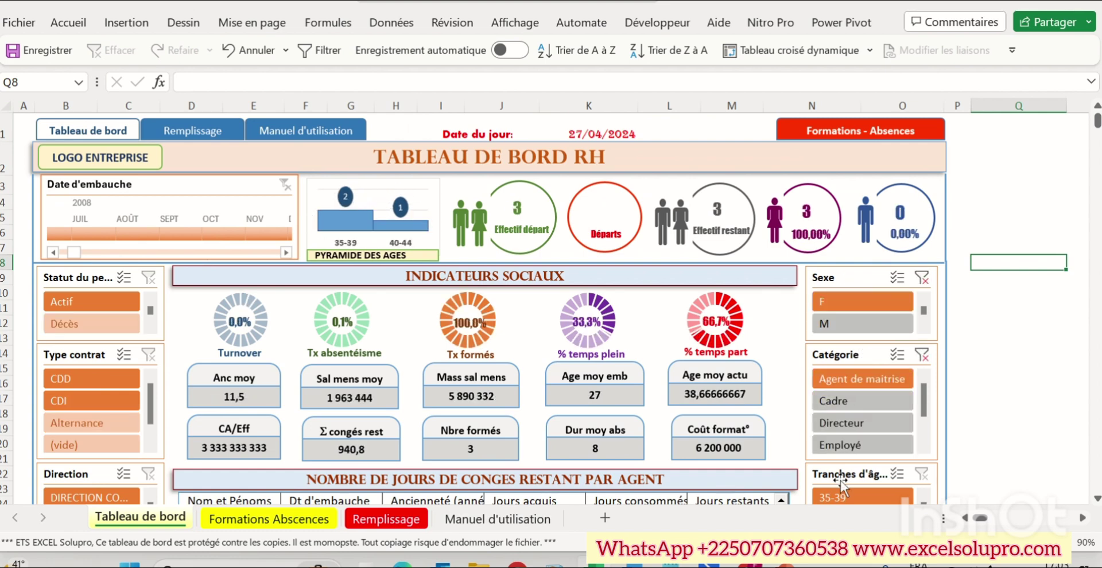
left_click(924, 284)
left_click(925, 360)
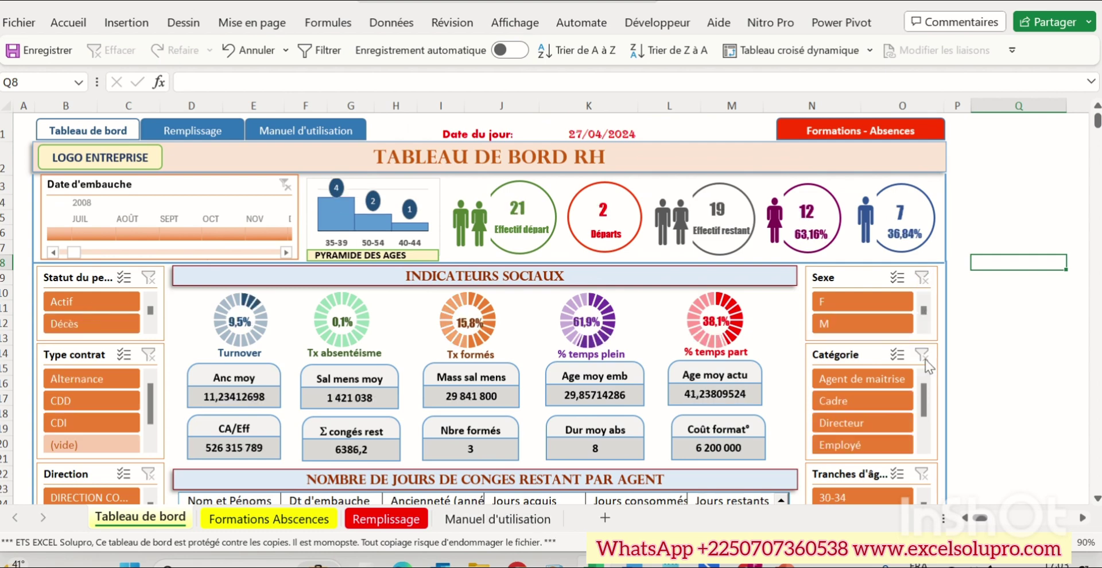
mouse_move(563, 340)
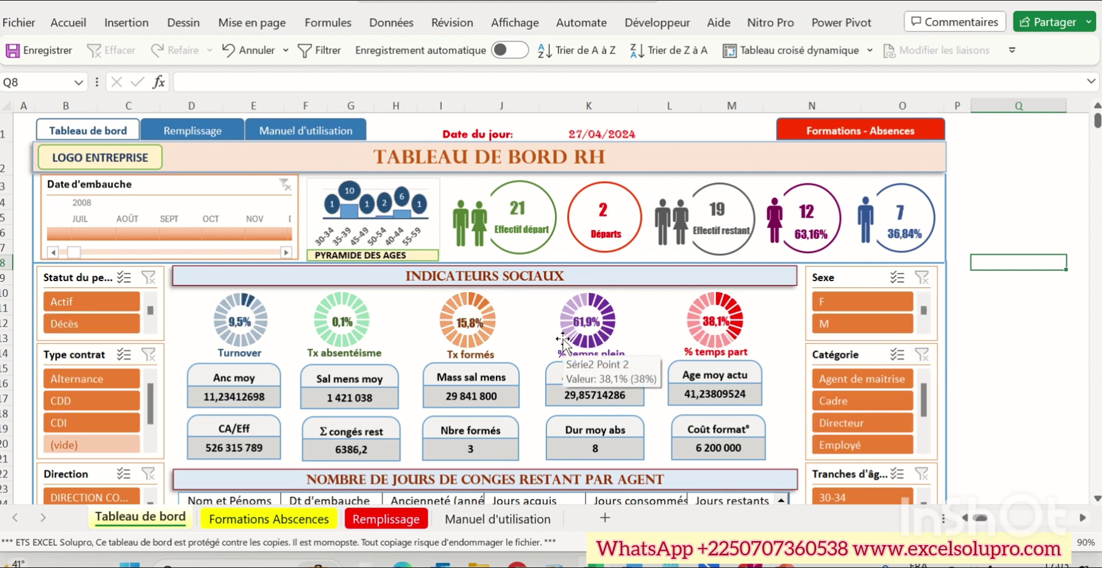
Step: Examine the INDICATEURS SOCIAUX gauges and summary cards on the Tableau de bord sheet
scroll(563, 340, "down", 2)
scroll(566, 336, "up", 2)
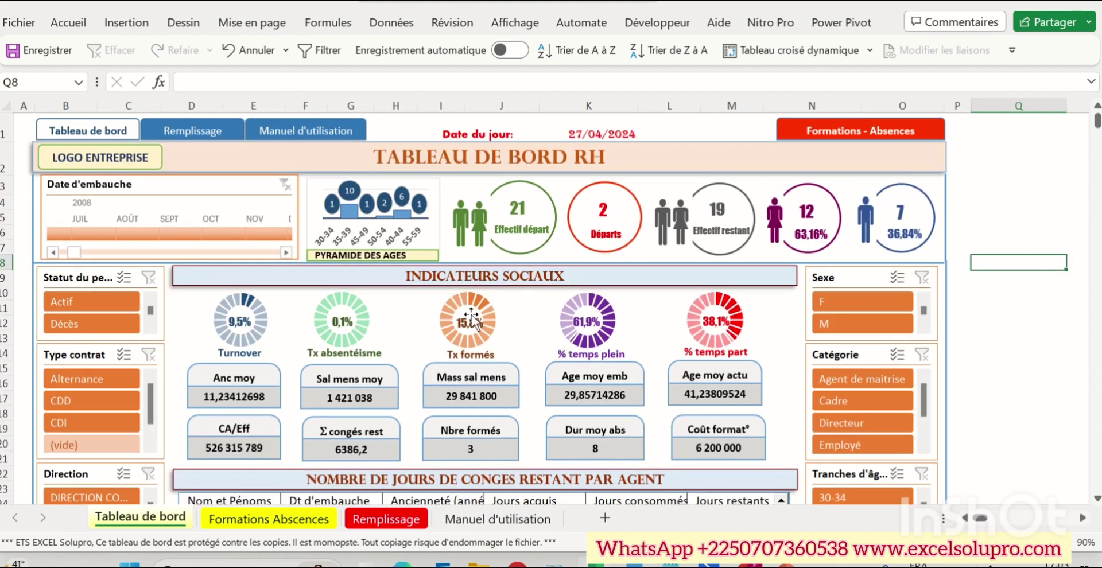
scroll(543, 307, "down", 2)
scroll(528, 275, "up", 2)
scroll(357, 296, "down", 2)
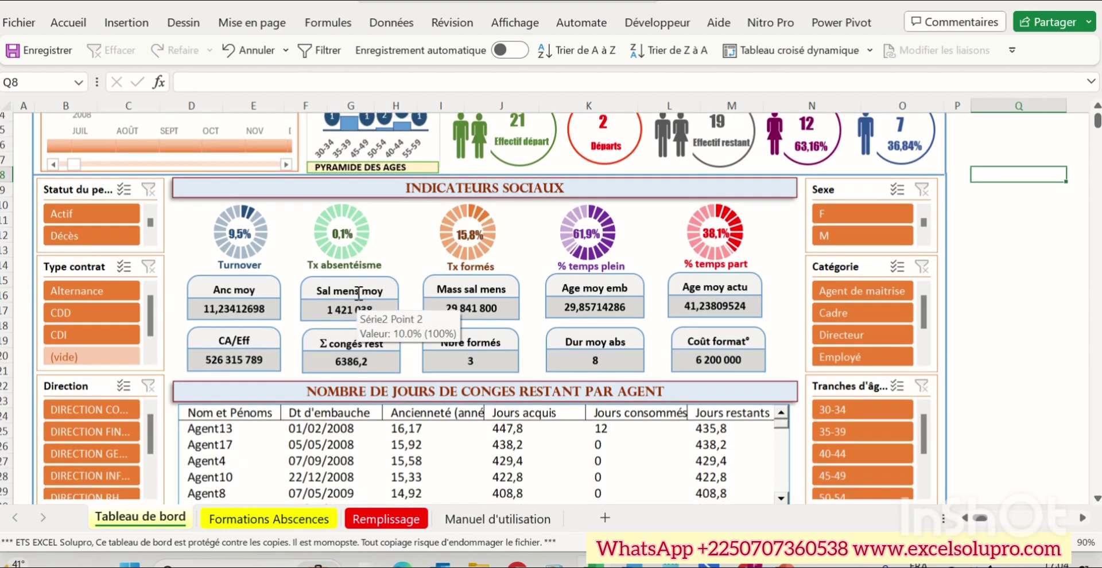
scroll(397, 295, "down", 3)
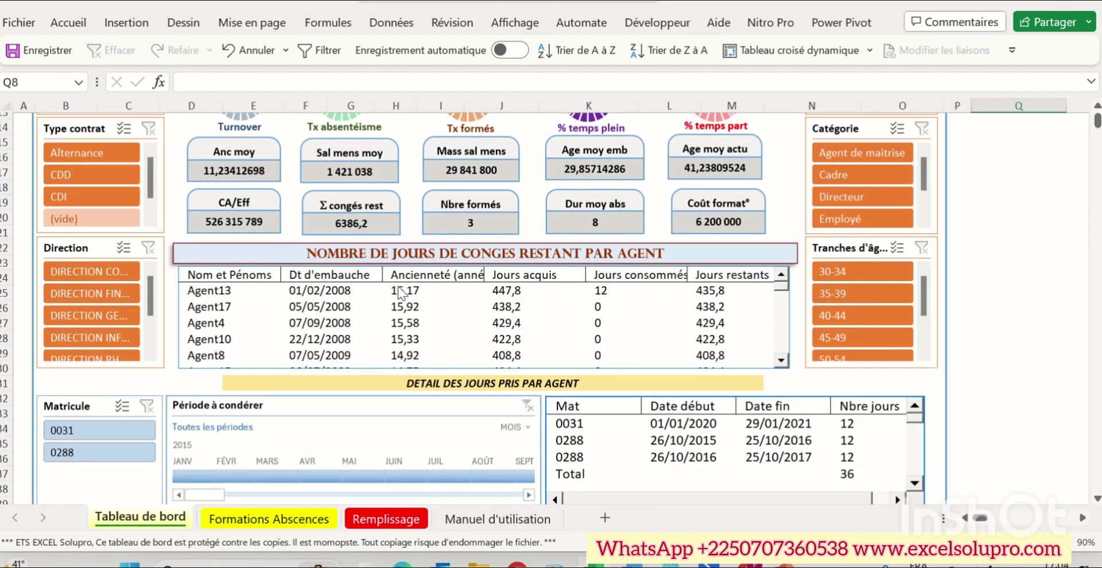
scroll(400, 293, "up", 2)
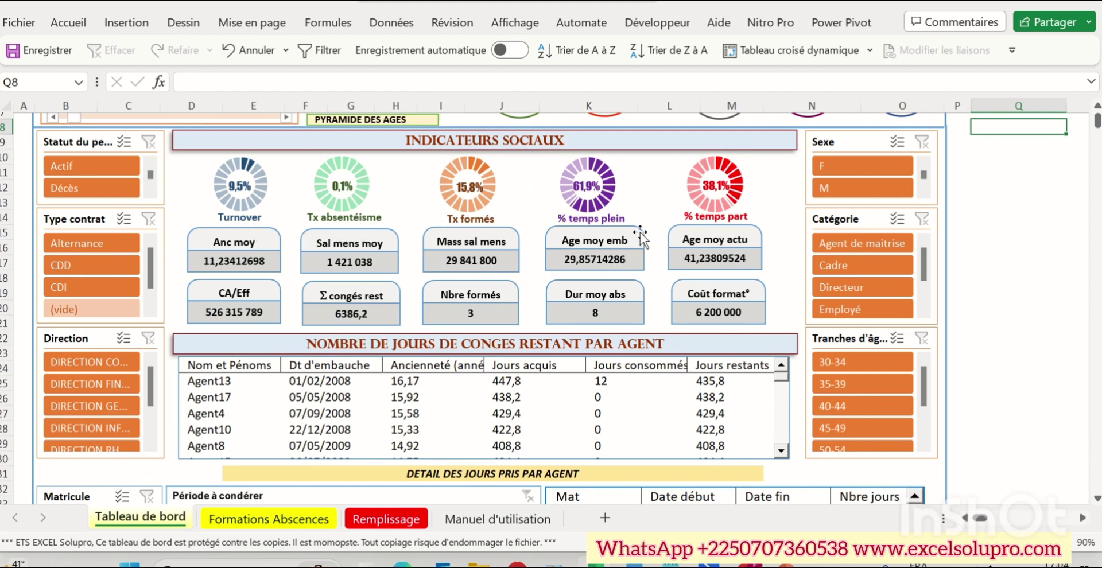
mouse_move(646, 1)
scroll(479, 336, "down", 2)
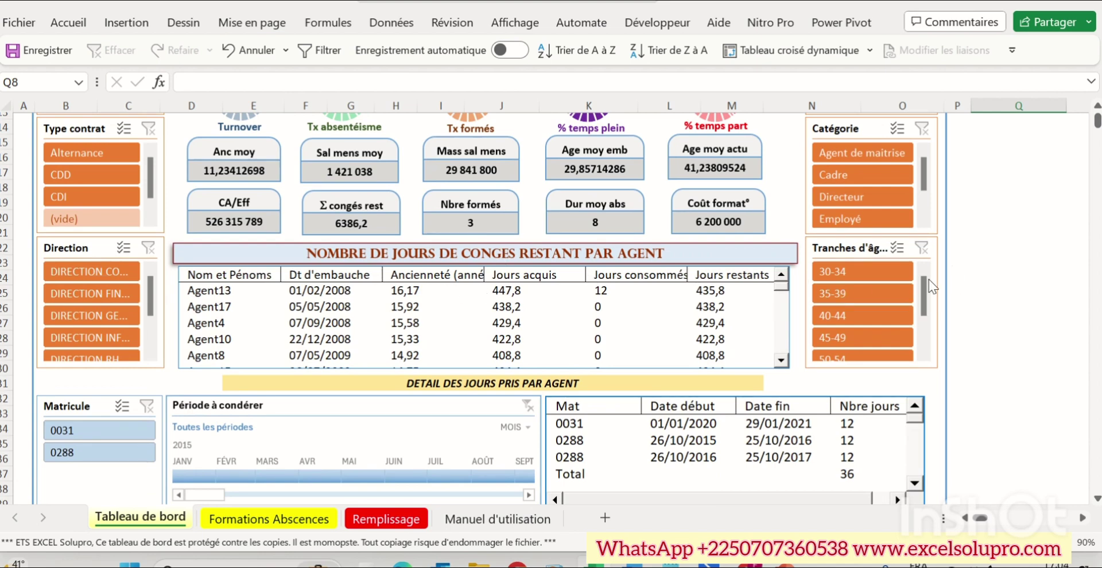
Step: Inspect the remaining leave days per agent list and the DETAIL DES JOURS PRIS PAR AGENT section
left_click(1024, 271)
scroll(1023, 270, "down", 2)
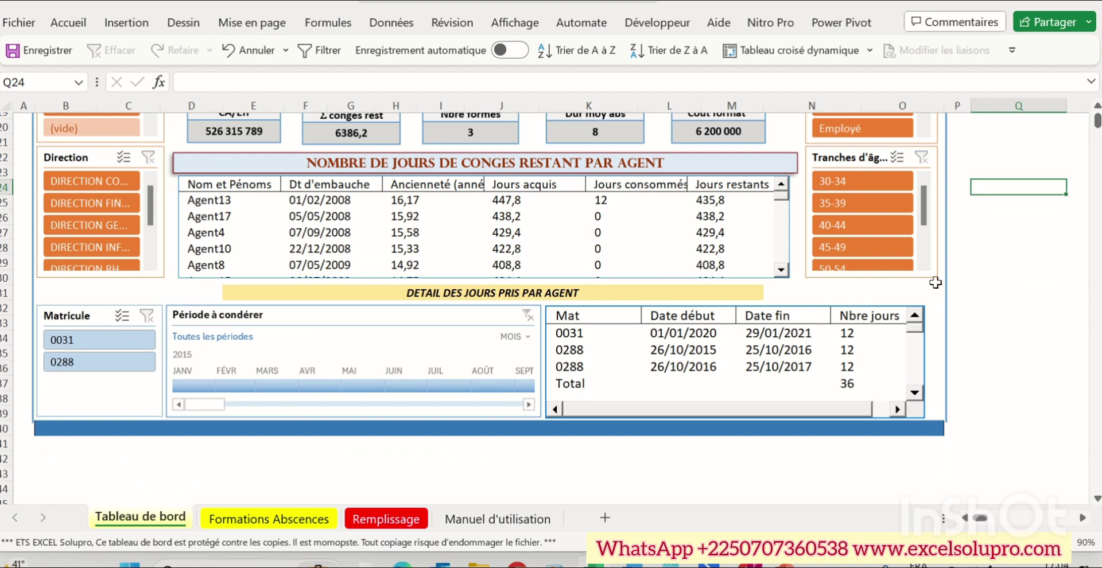
left_click(782, 271)
left_click(781, 184)
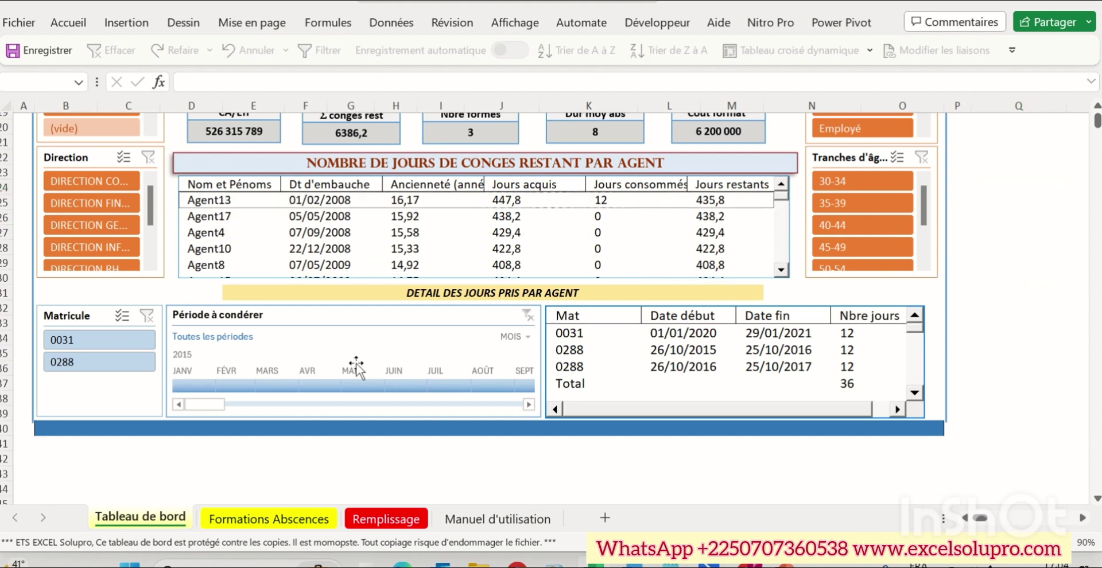
Step: Open the Formations Absences sheet and inspect its Poste slicer and GESTION DES FORMATIONS table
left_click(263, 509)
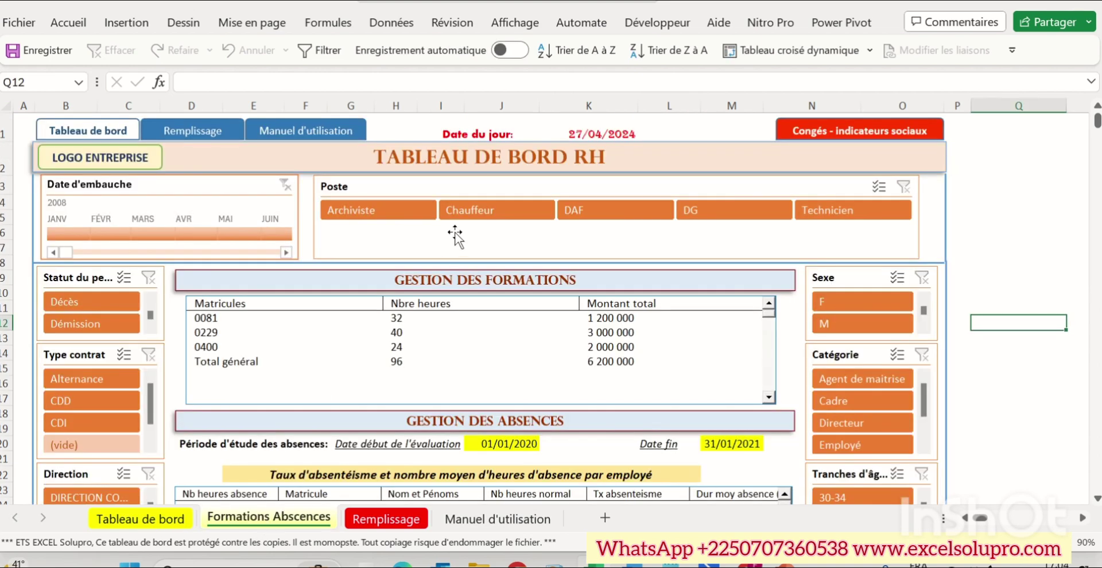
left_click(1024, 202)
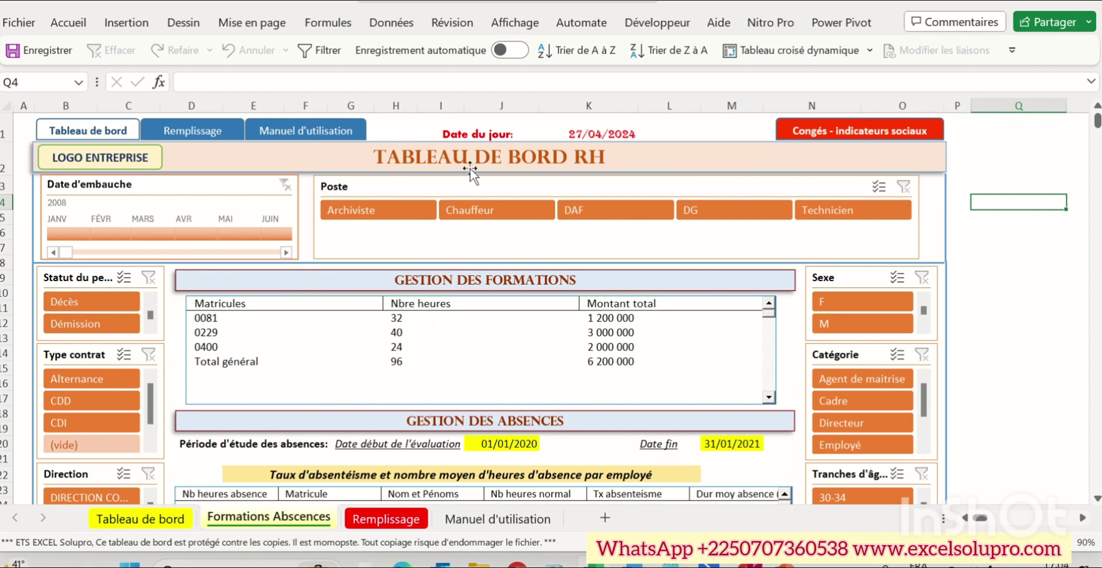
left_click(459, 187)
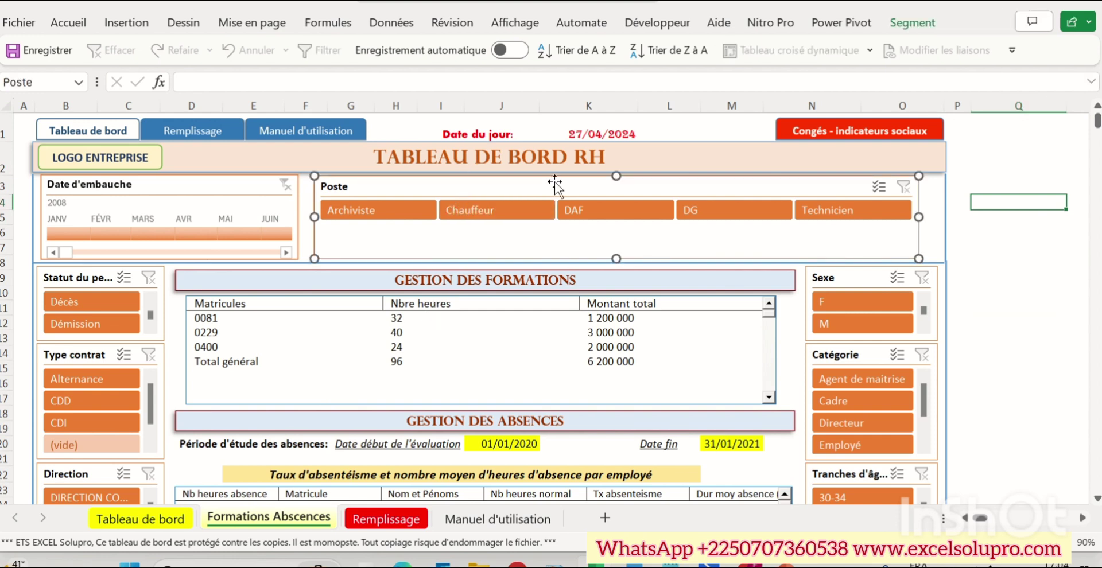
left_click(985, 262)
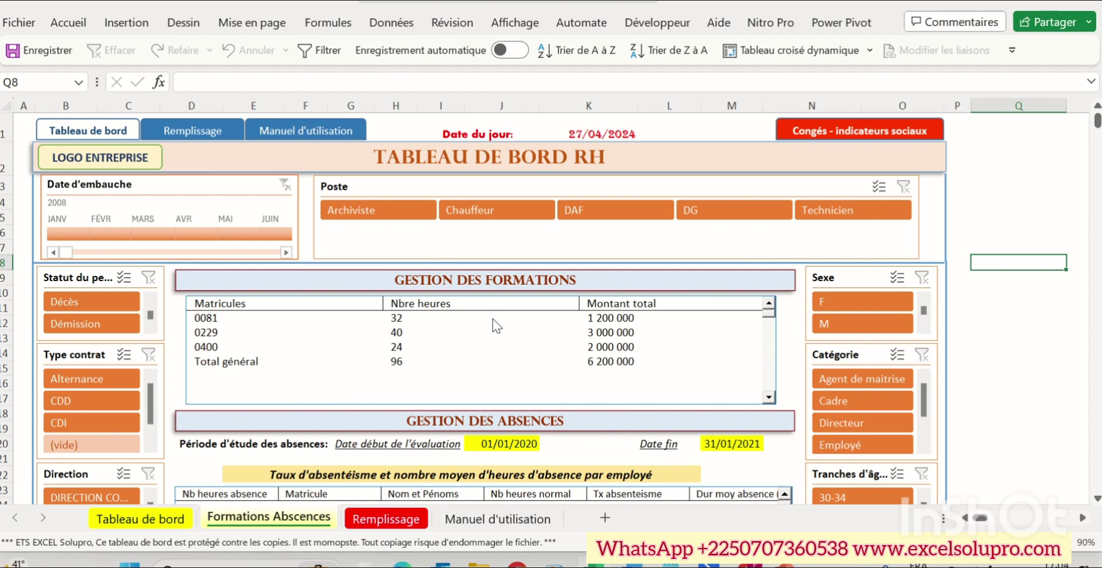
left_click(1040, 346)
Step: Inspect the start and end date cells of the absence study period and the tables under GESTION DES ABSENCES
scroll(1040, 346, "down", 4)
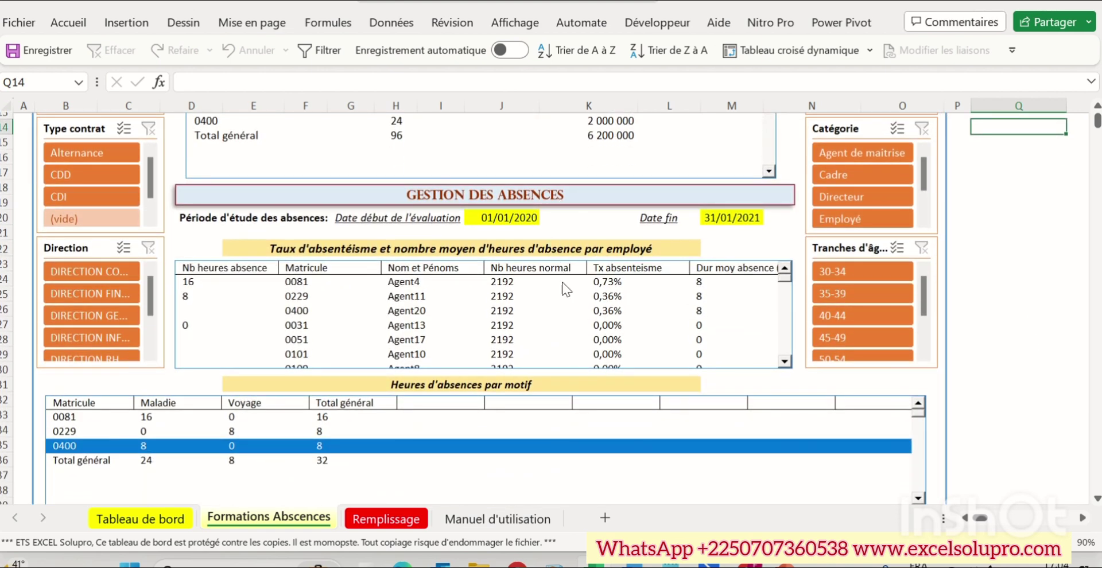
scroll(449, 270, "down", 1)
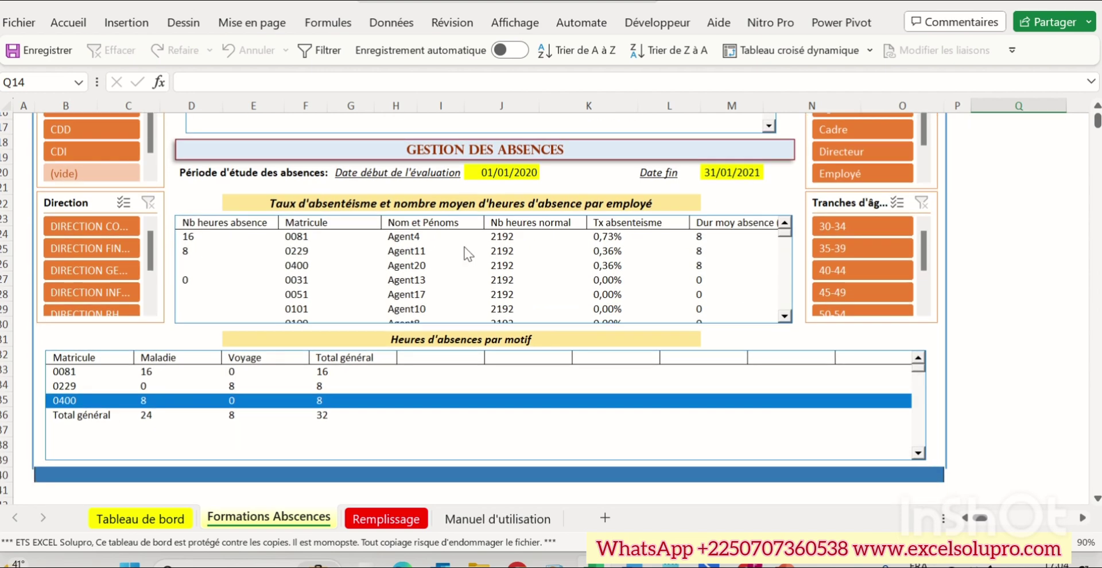
left_click(511, 173)
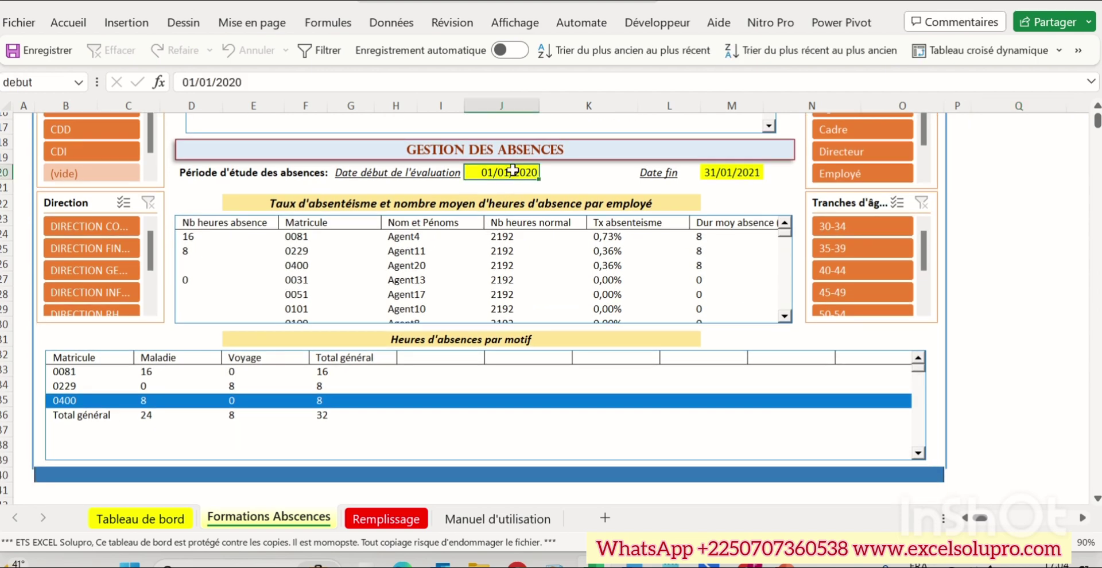
left_click(727, 173)
left_click(505, 172)
left_click(730, 172)
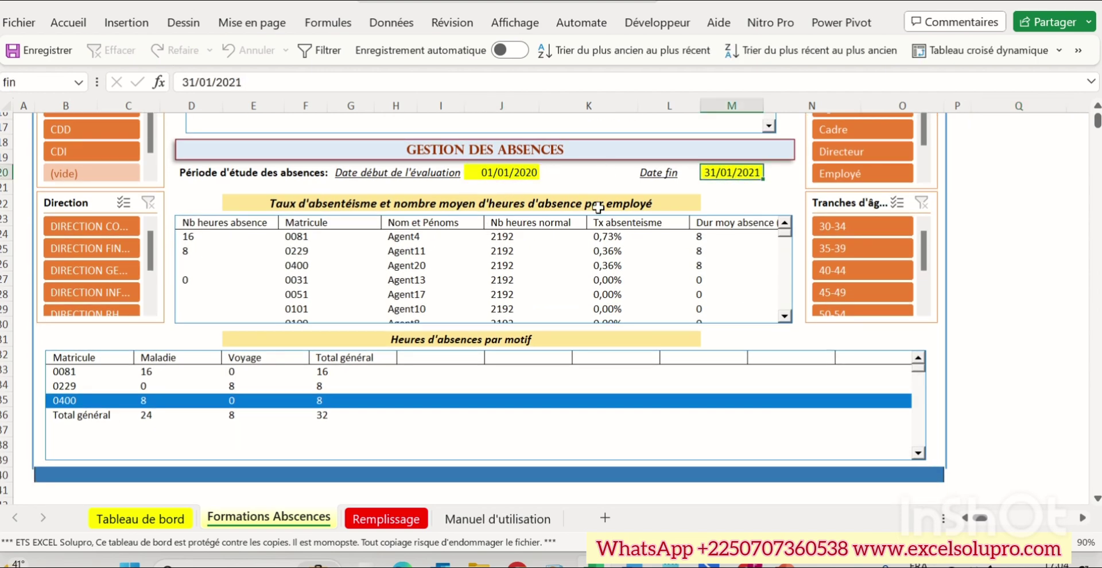
left_click(501, 173)
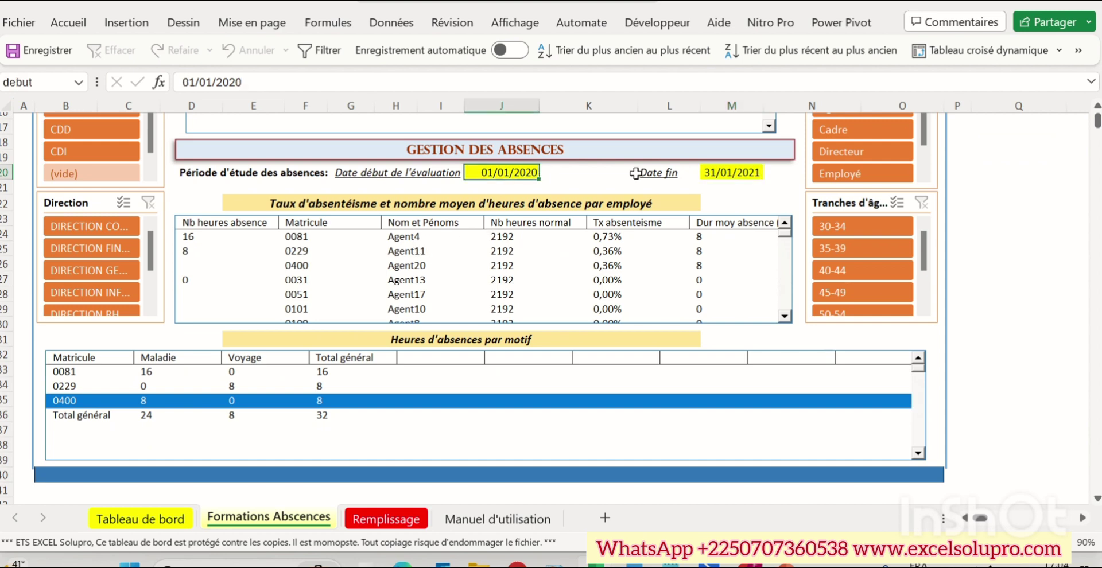
left_click(730, 174)
left_click(412, 172)
left_click(497, 172)
left_click(724, 175)
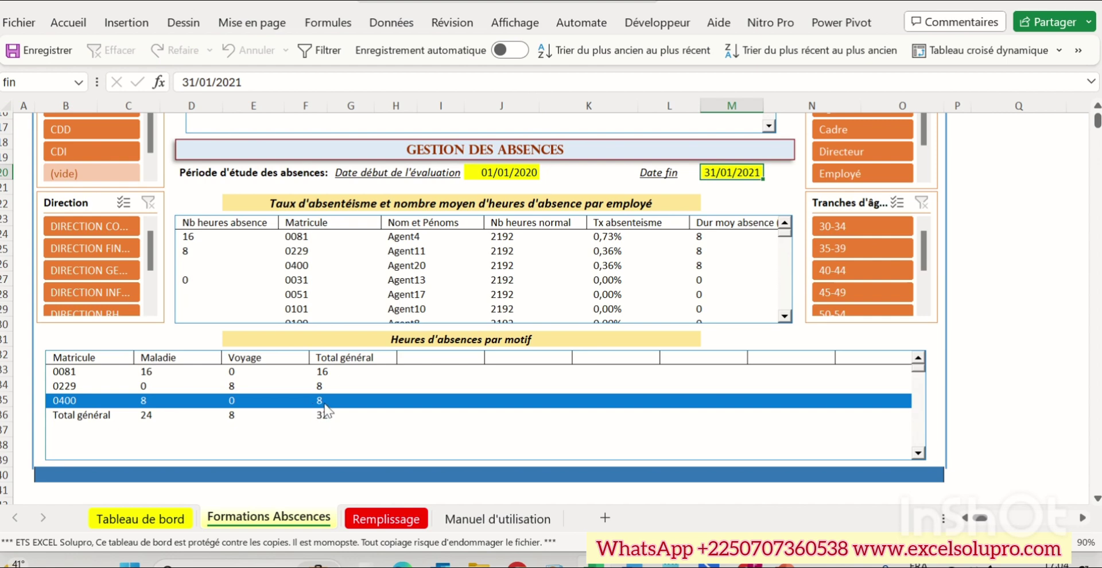
Step: Look over the Formations Absences sheet again and return to the header of the Tableau de bord sheet
scroll(880, 304, "up", 6)
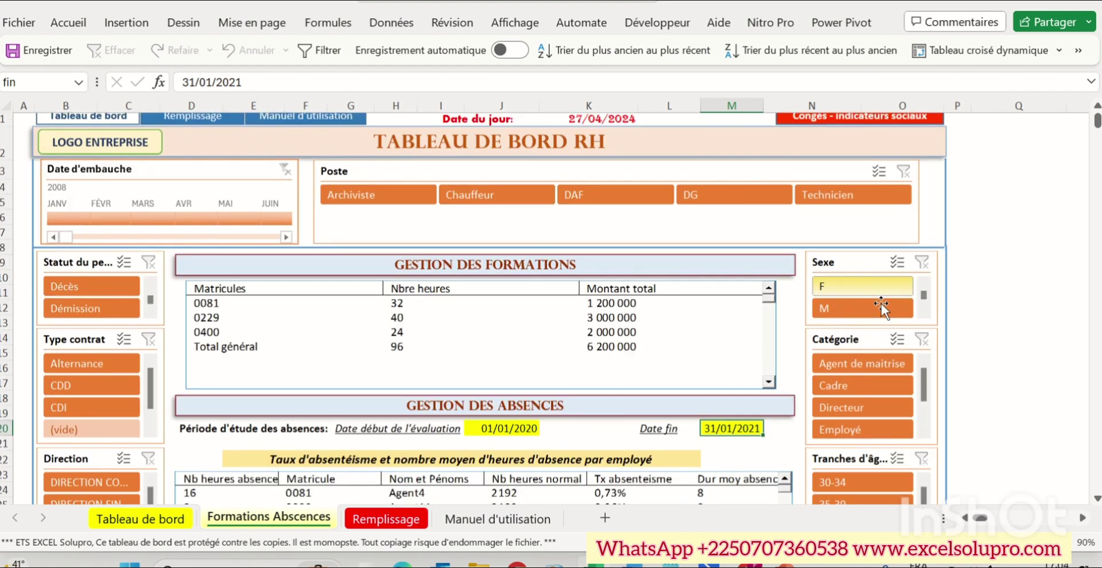
scroll(881, 305, "down", 5)
left_click(140, 519)
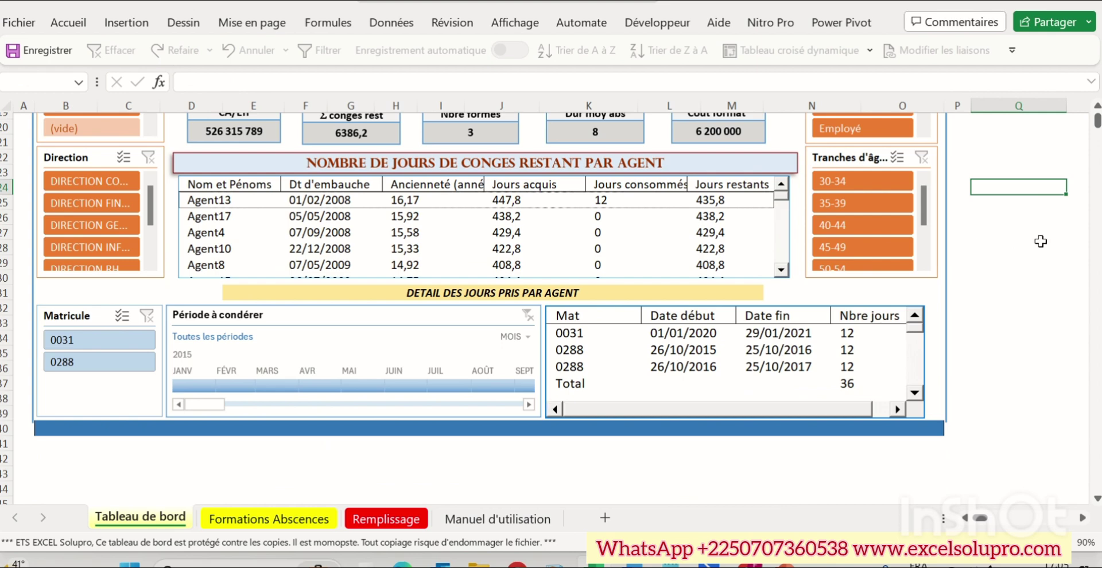
scroll(1040, 241, "up", 5)
scroll(1040, 241, "up", 2)
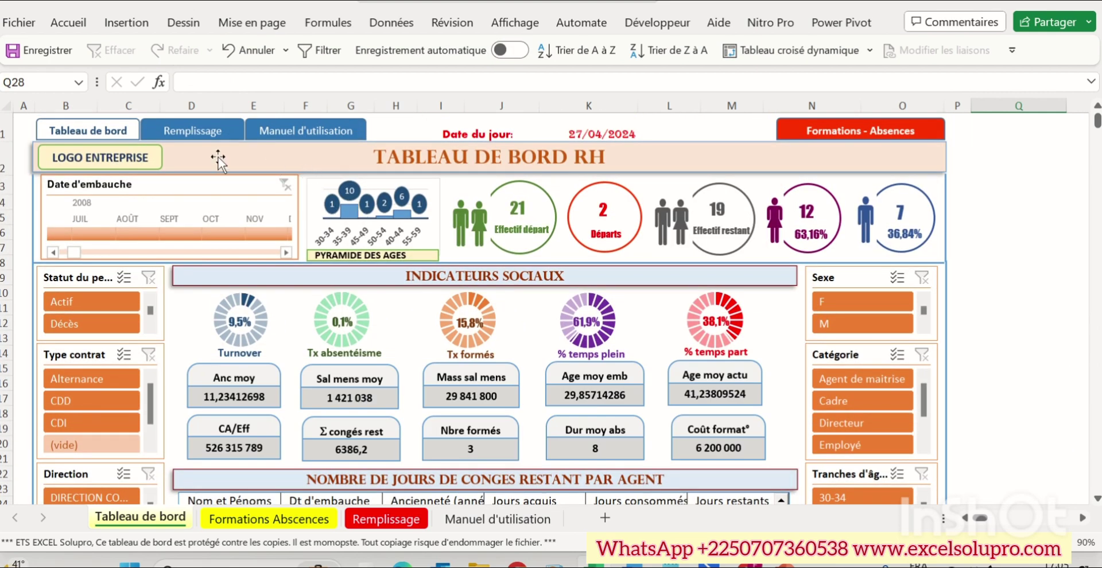
Step: View the Remplissage and Manuel d'utilisation sheets, and return through Remplissage to the Tableau de bord
left_click(193, 131)
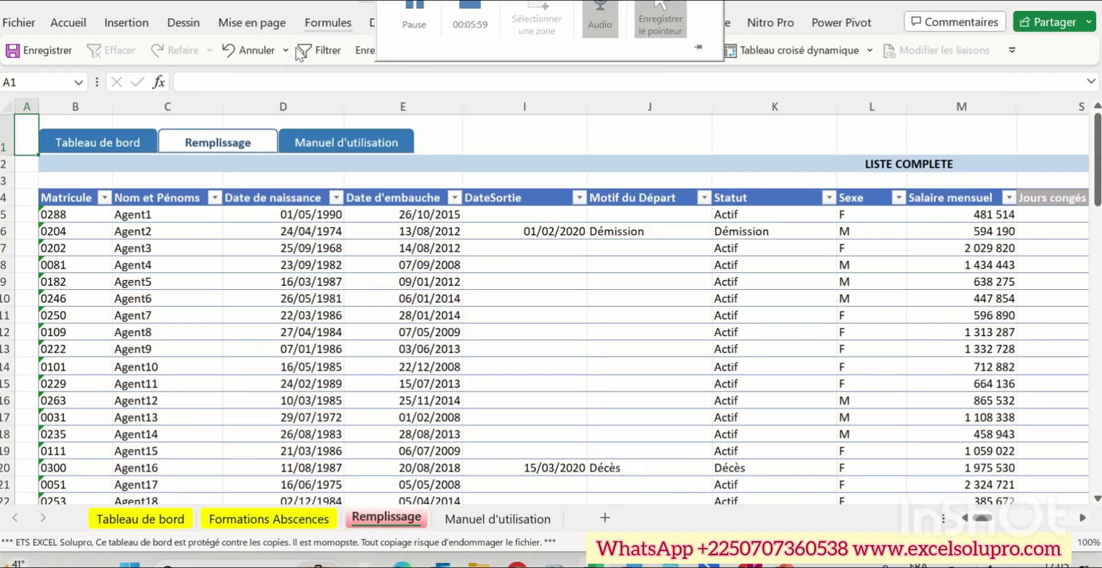
left_click(339, 148)
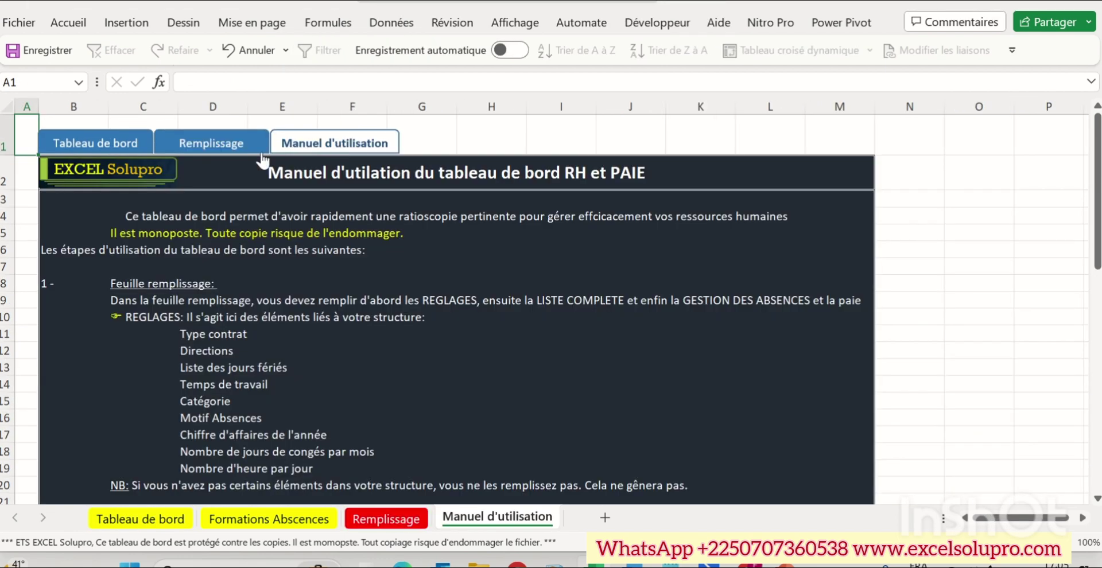
left_click(209, 149)
left_click(95, 145)
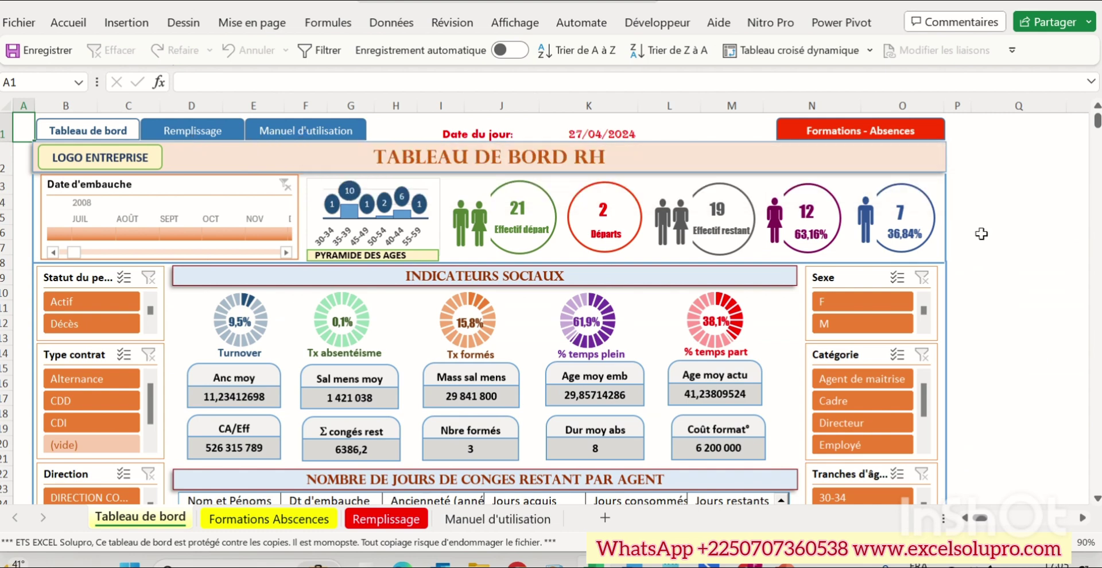
left_click(995, 312)
scroll(989, 370, "down", 2)
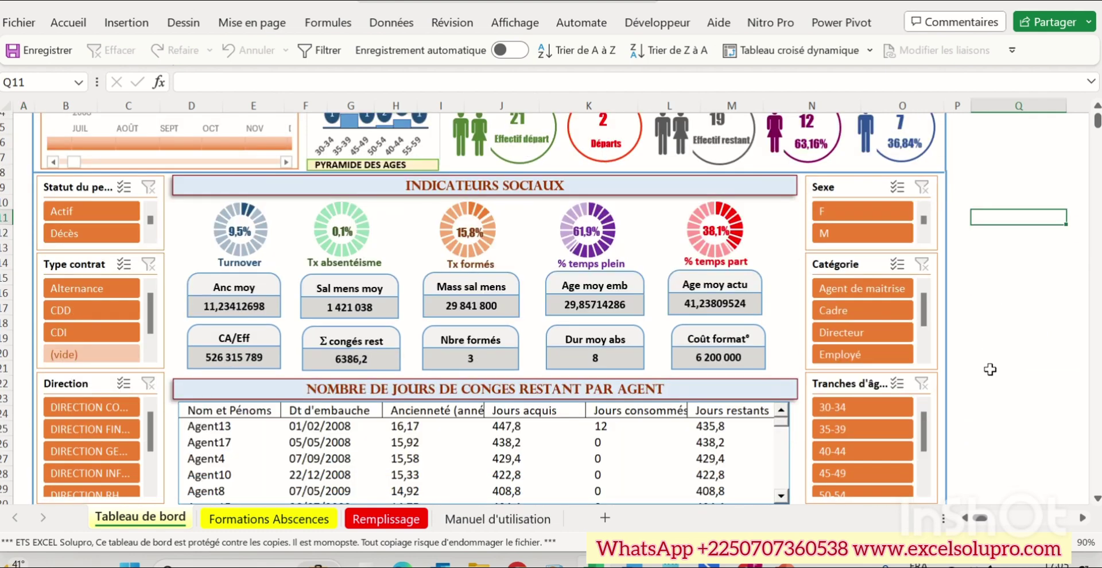
scroll(990, 369, "up", 2)
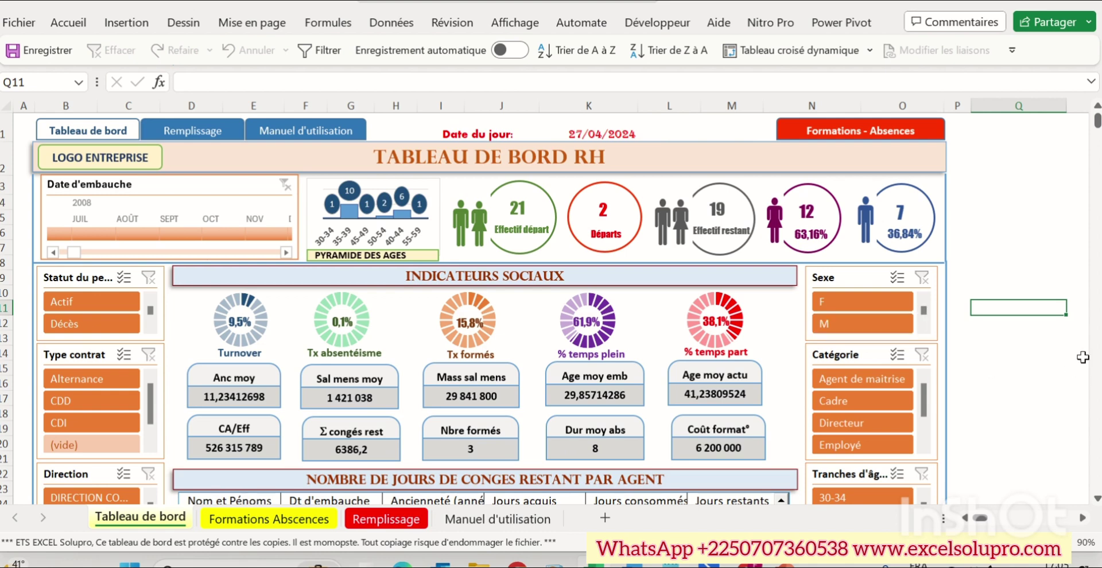
mouse_move(451, 3)
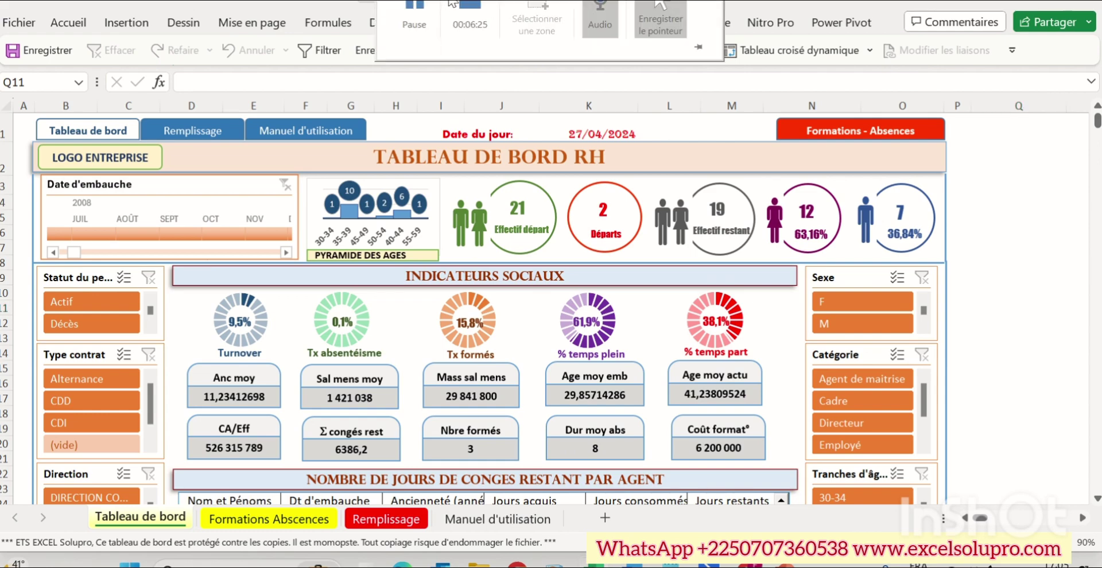